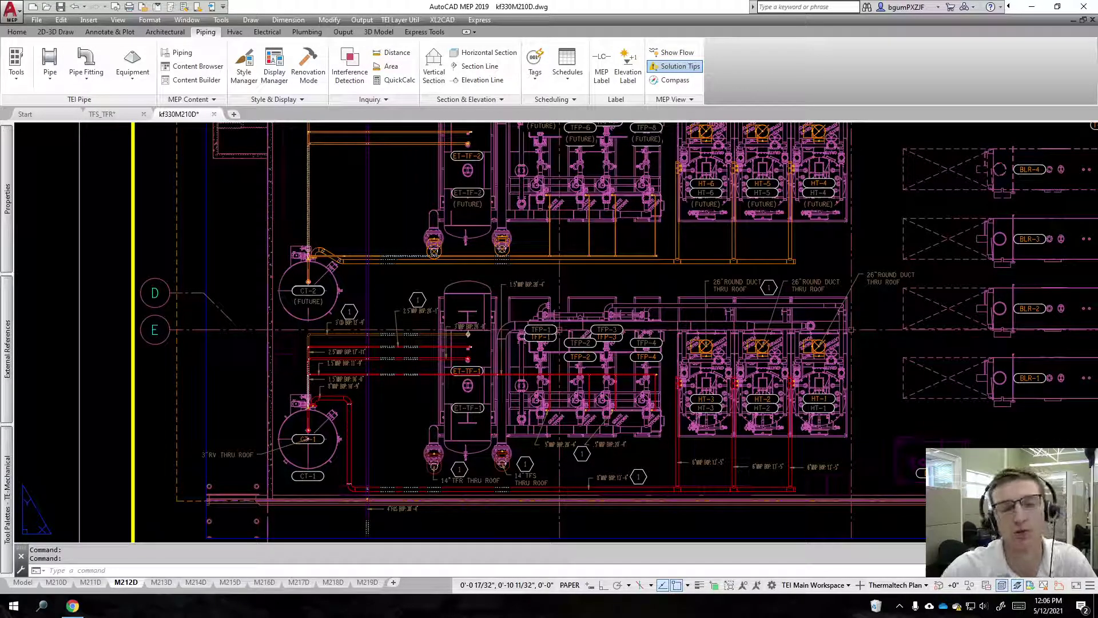
Step: Activate the M212D layout's viewport so work happens in model space
double_click(386, 204)
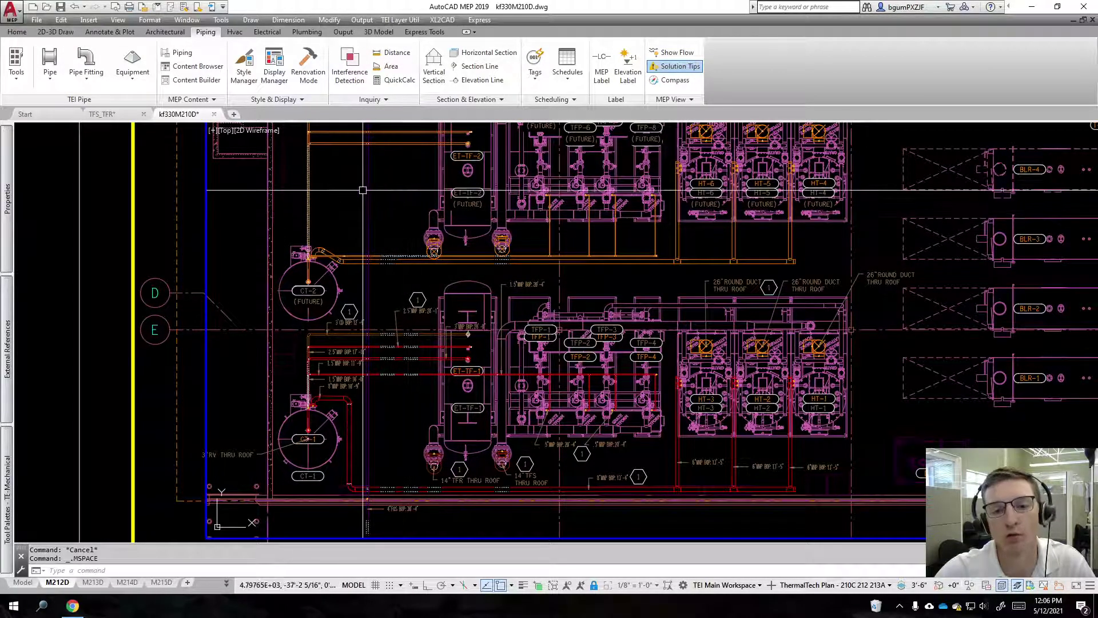
scroll(377, 251, up, 5)
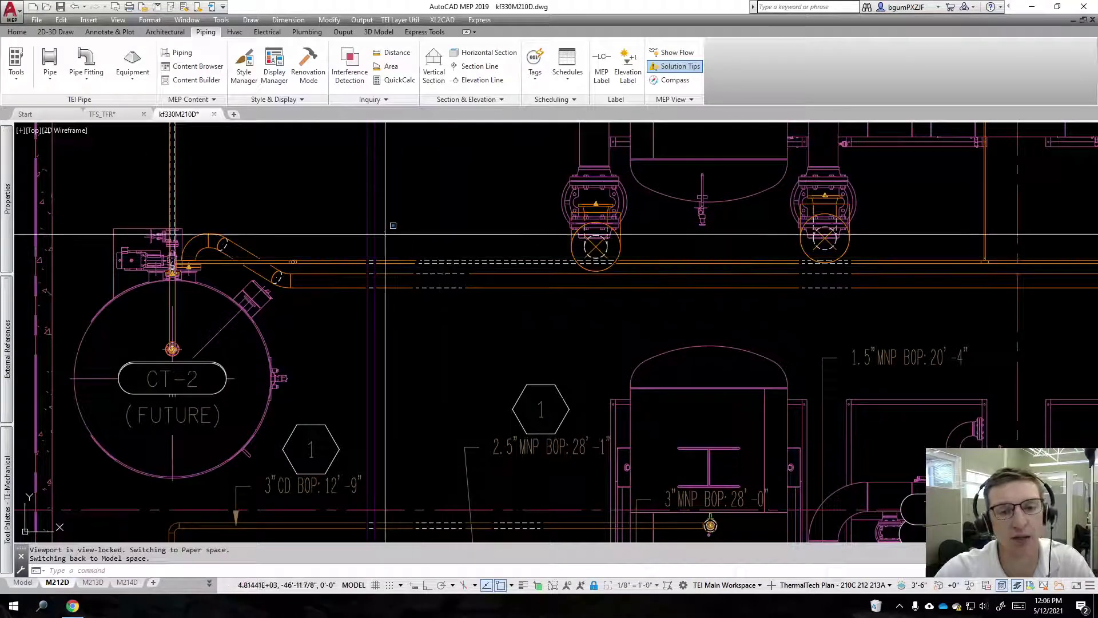
click(383, 235)
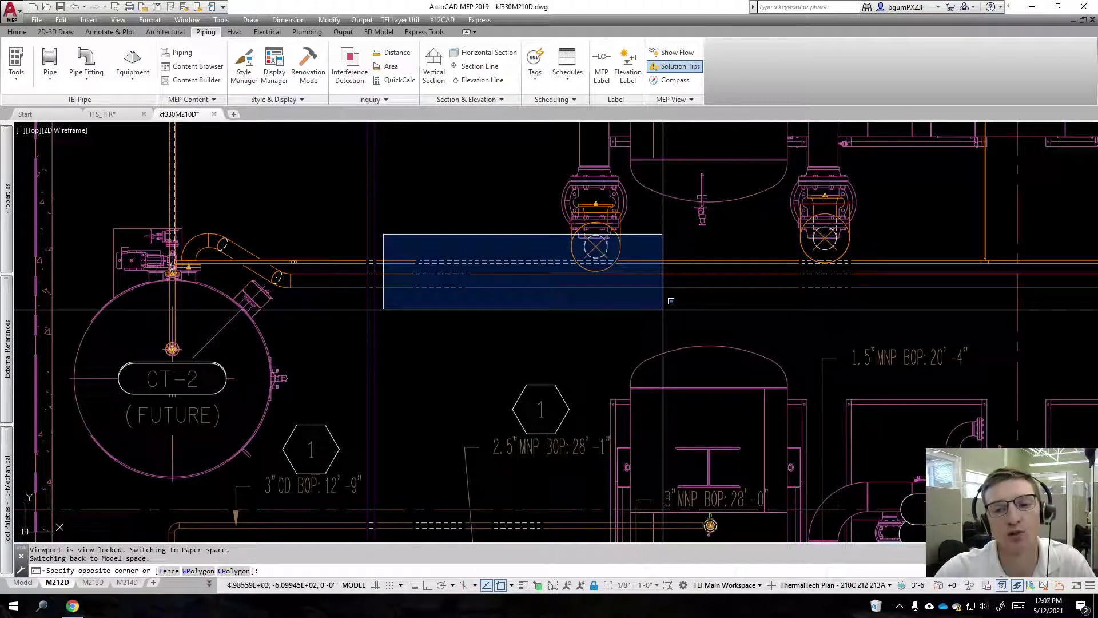
click(502, 296)
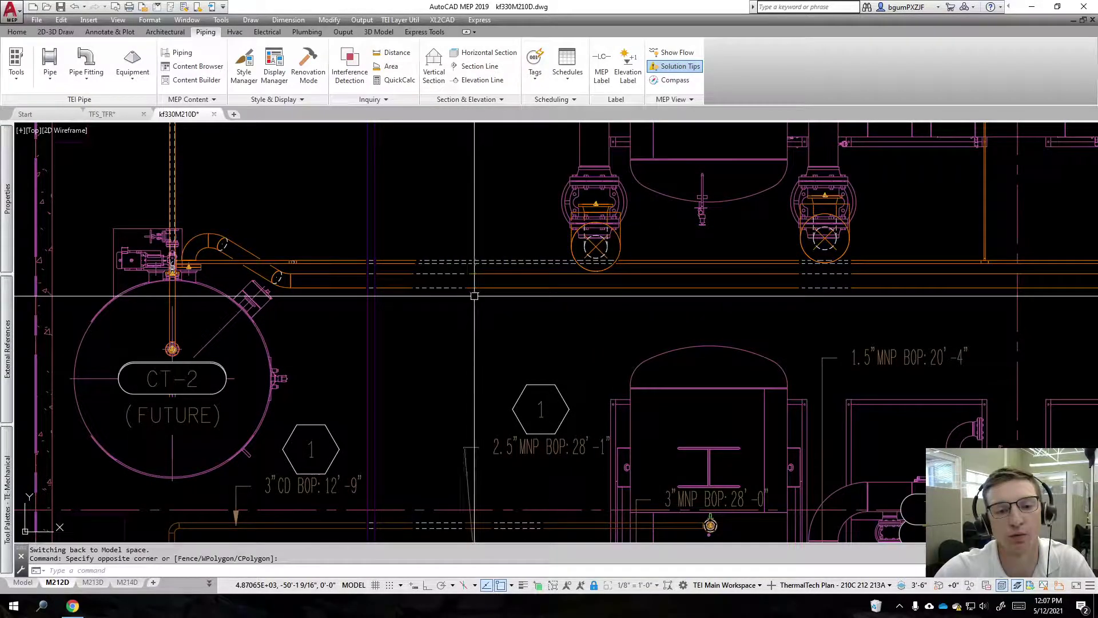
click(406, 281)
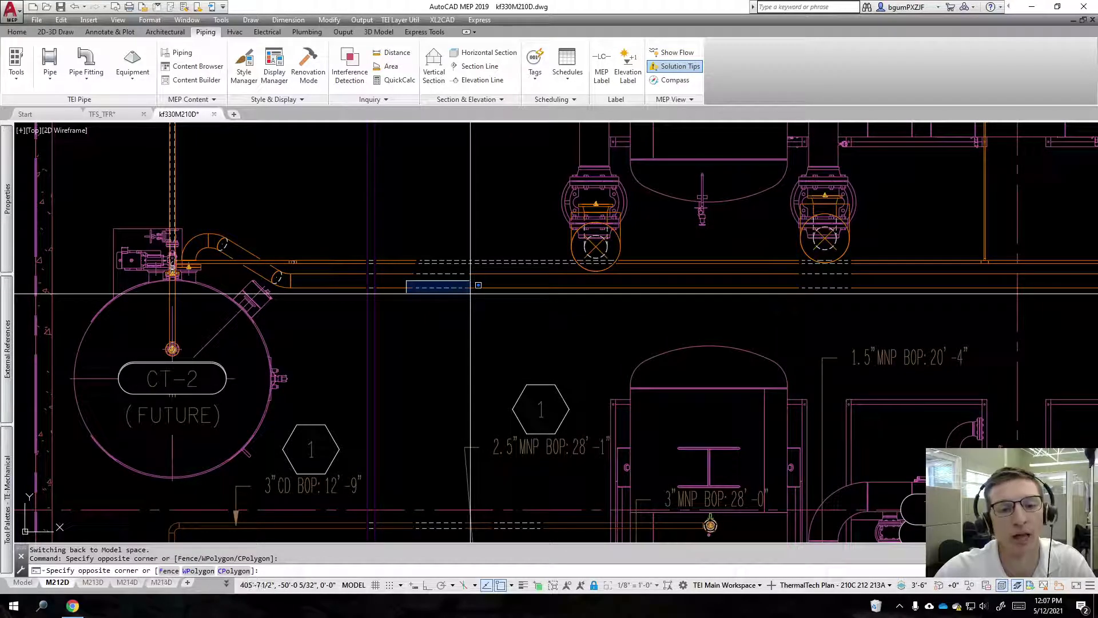
click(403, 285)
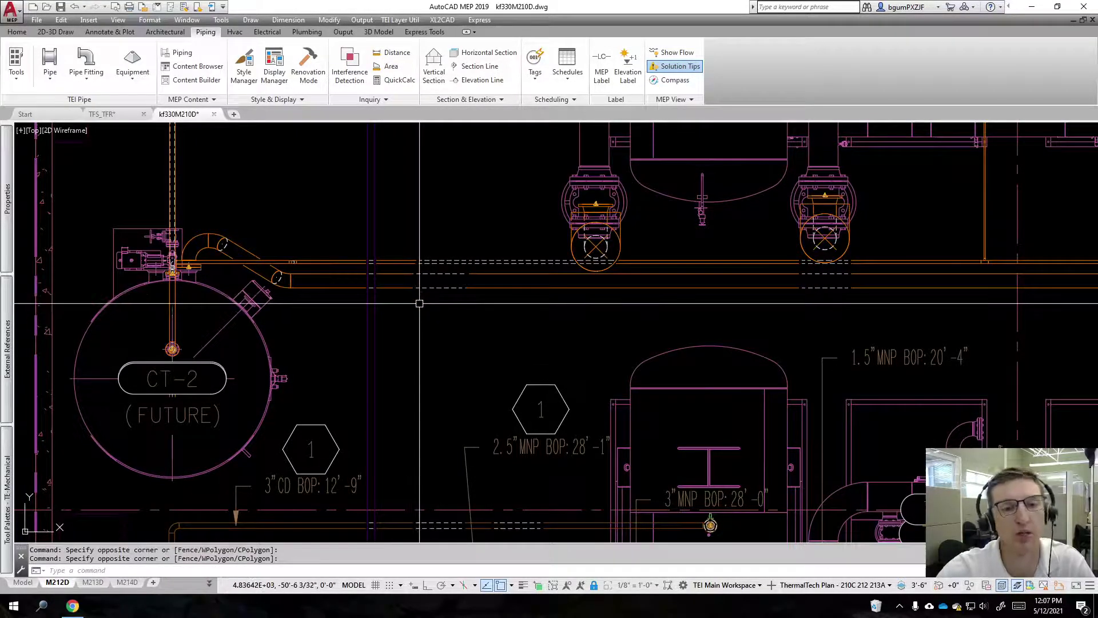
scroll(419, 304, down, 5)
text(re)
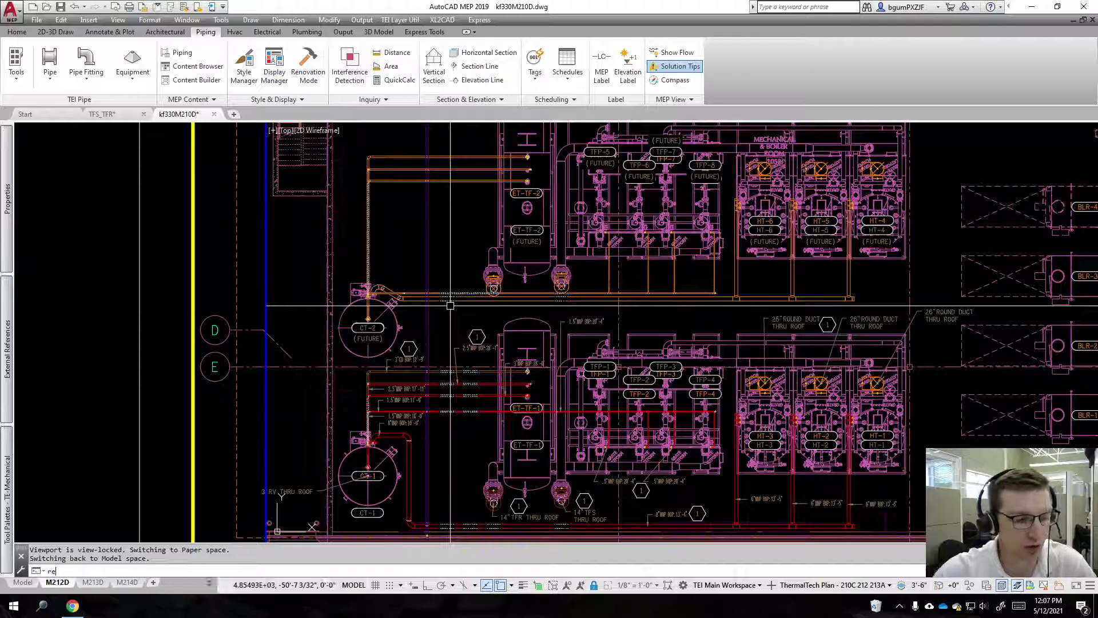
text(c)
key(Return)
click(437, 274)
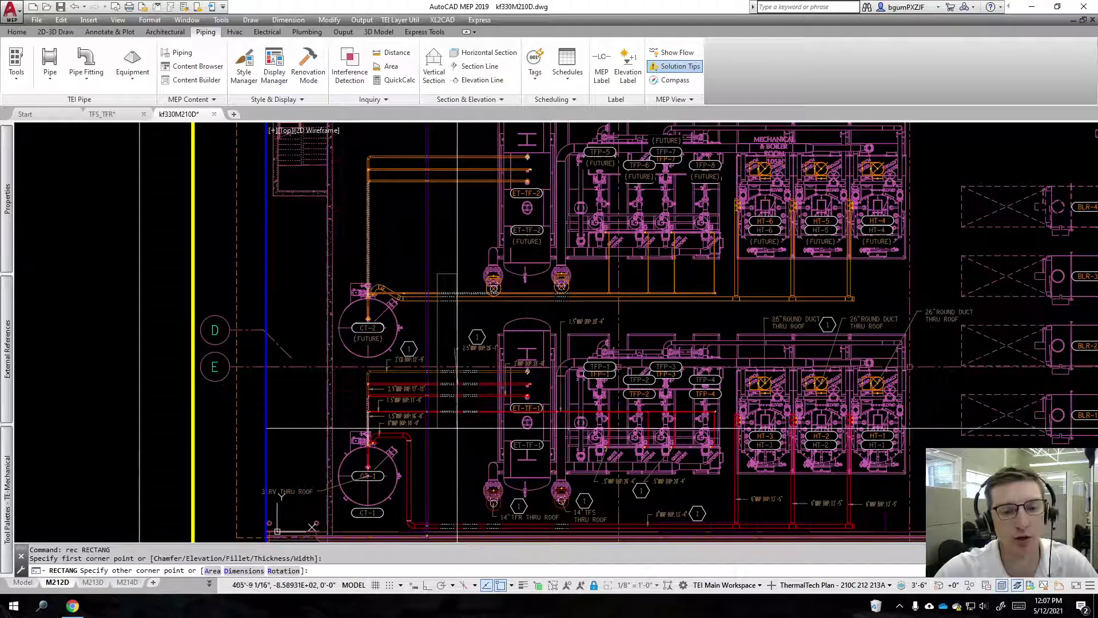
key(Escape)
scroll(452, 335, up, 4)
middle_drag(466, 289, 417, 227)
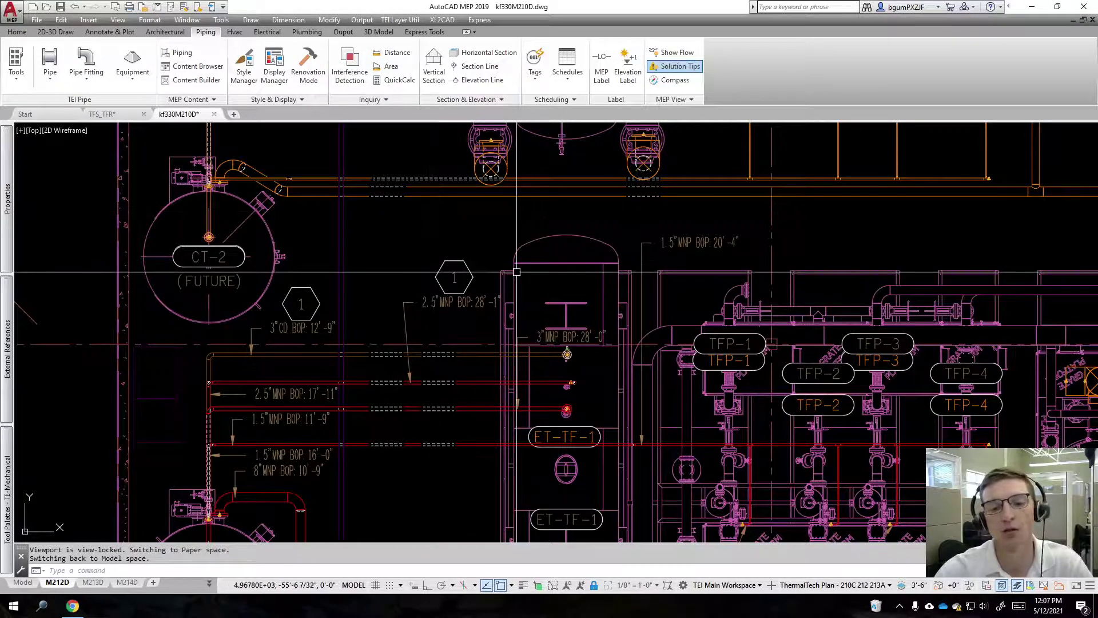
scroll(516, 272, down, 2)
scroll(560, 249, down, 2)
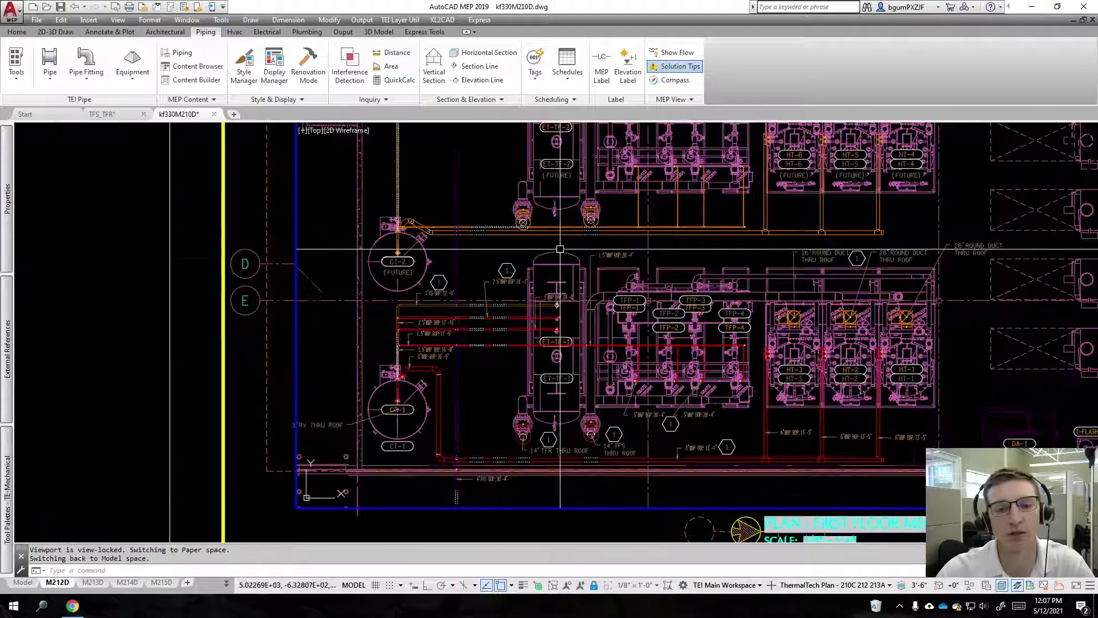
mouse_move(560, 250)
middle_down()
mouse_move(506, 256)
mouse_move(506, 275)
mouse_move(441, 313)
middle_up()
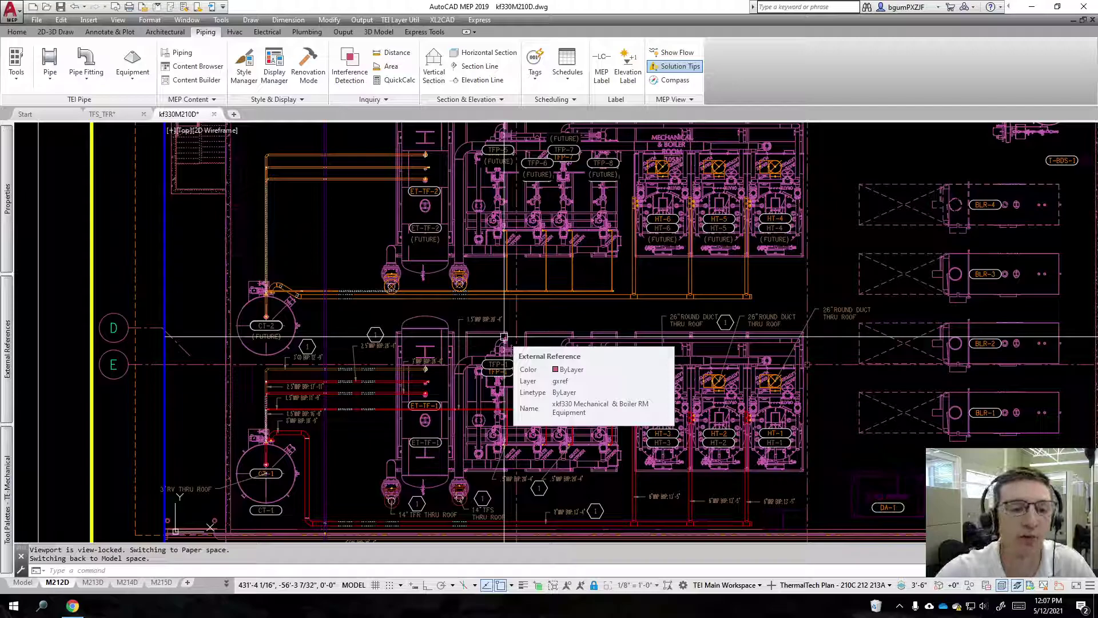
click(504, 337)
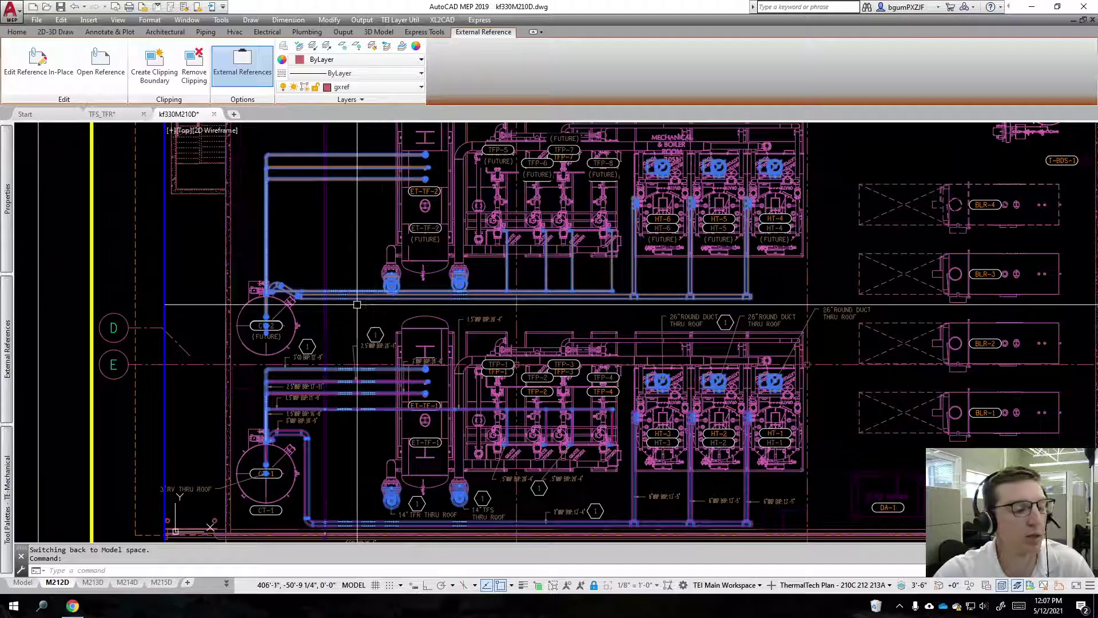
key(Escape)
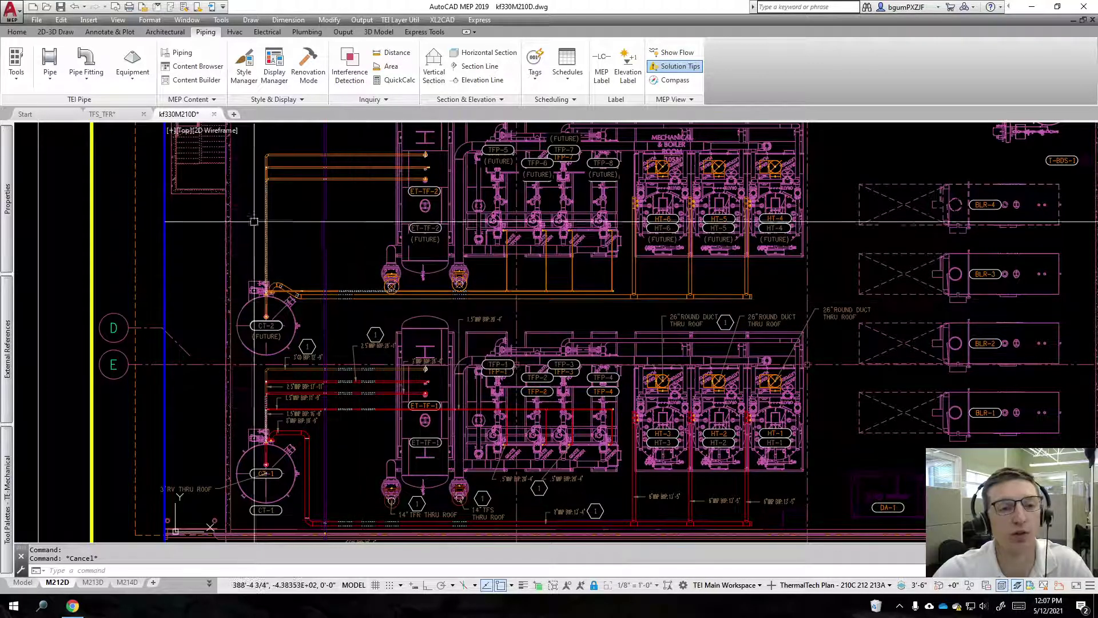
Step: Switch to the TFS_TFR drawing and make its left viewport active
click(96, 115)
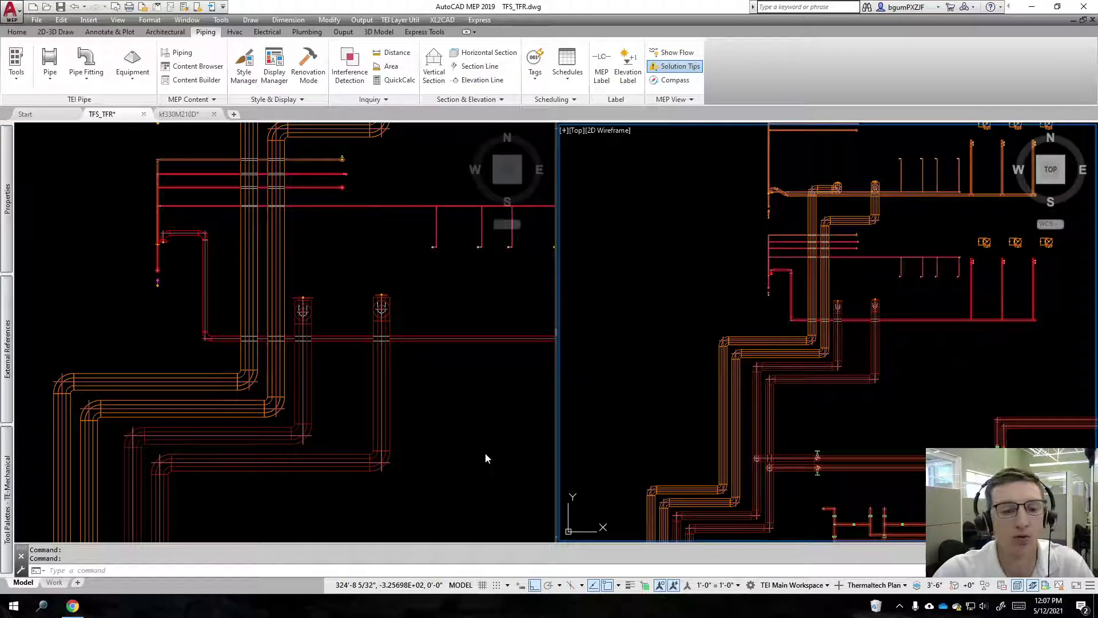
click(229, 325)
scroll(237, 315, up, 5)
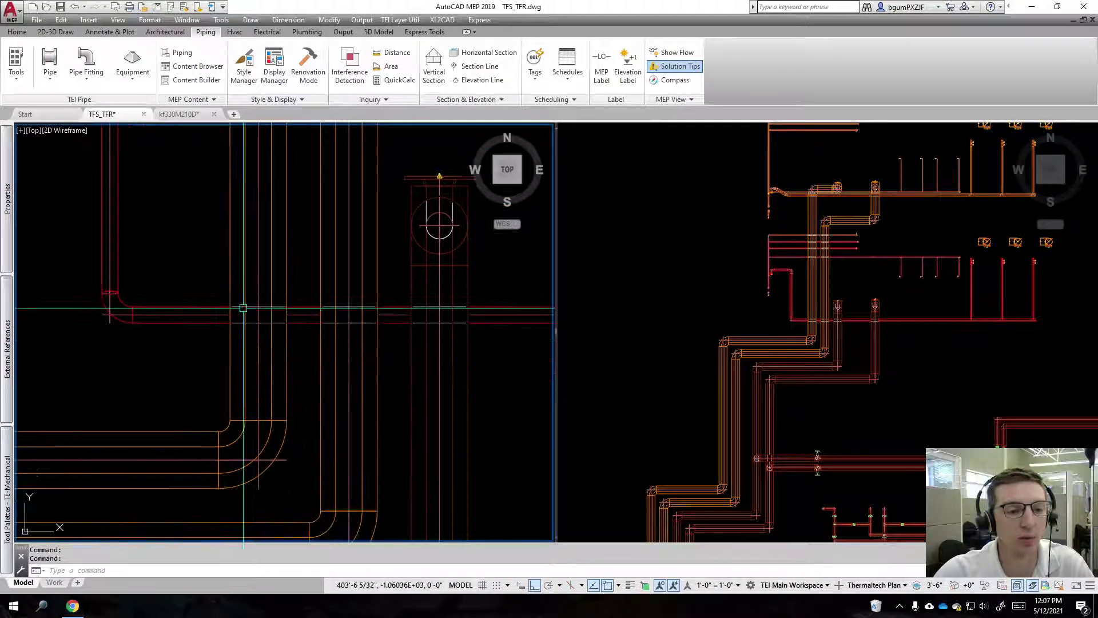
Step: Window-select the pipes at the crossing in the left viewport
click(200, 295)
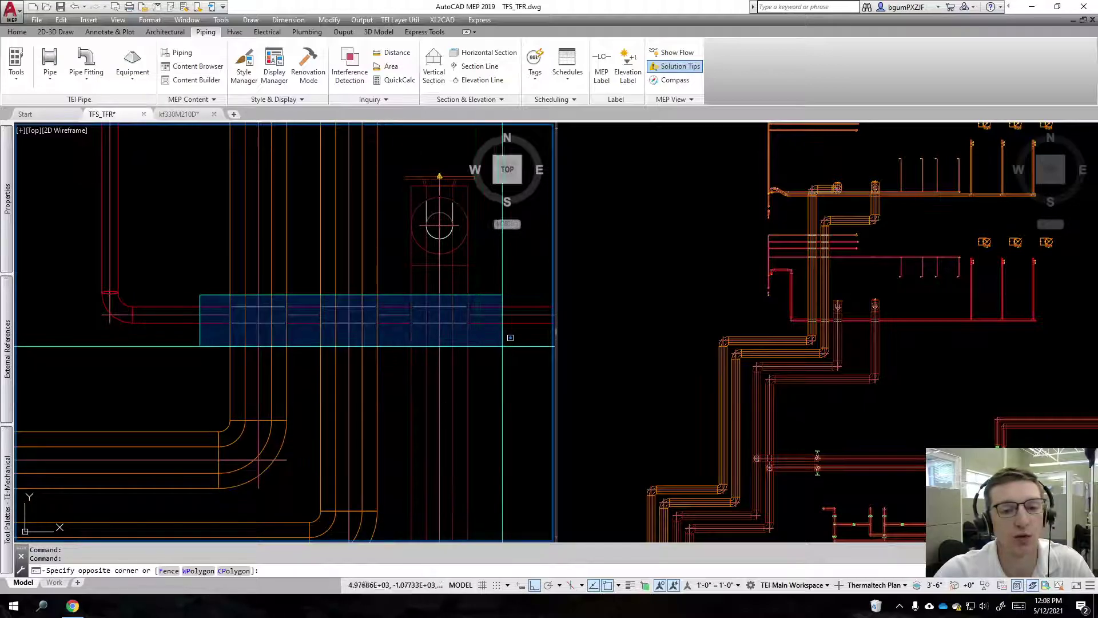
scroll(274, 286, down, 2)
click(209, 270)
scroll(191, 264, down, 1)
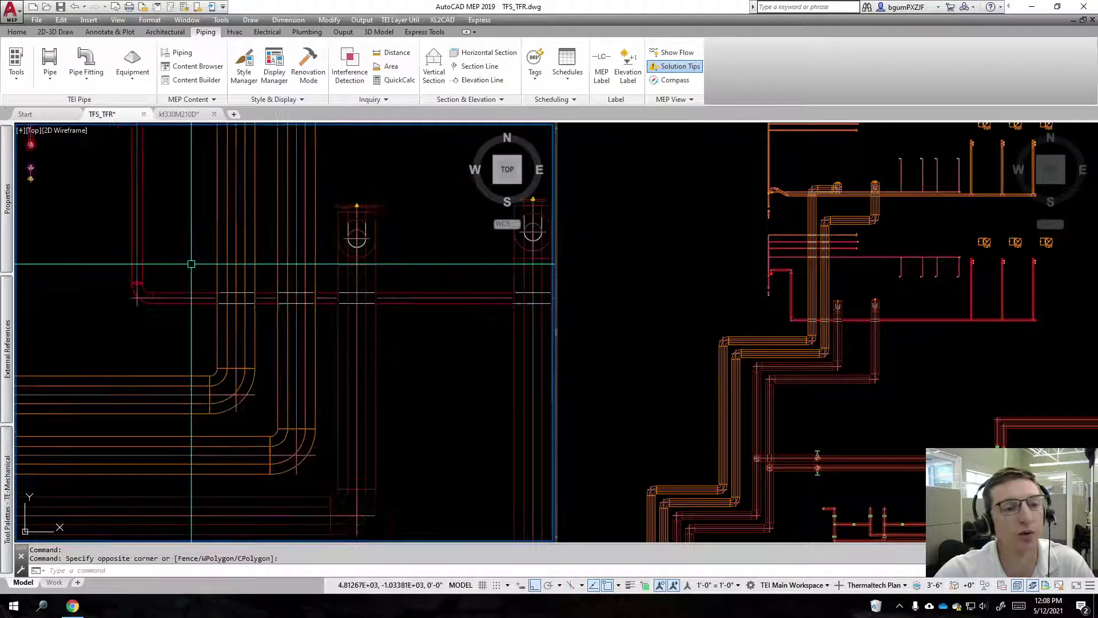
scroll(191, 264, down, 3)
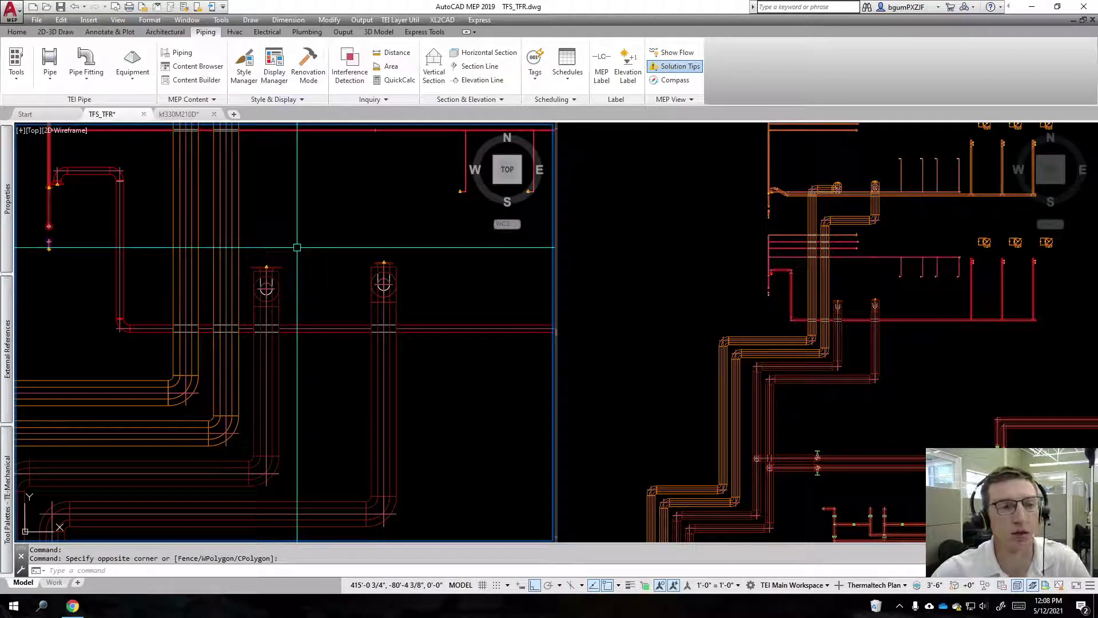
Step: Open Style Manager briefly, close it, and clear the pipe selection
click(245, 64)
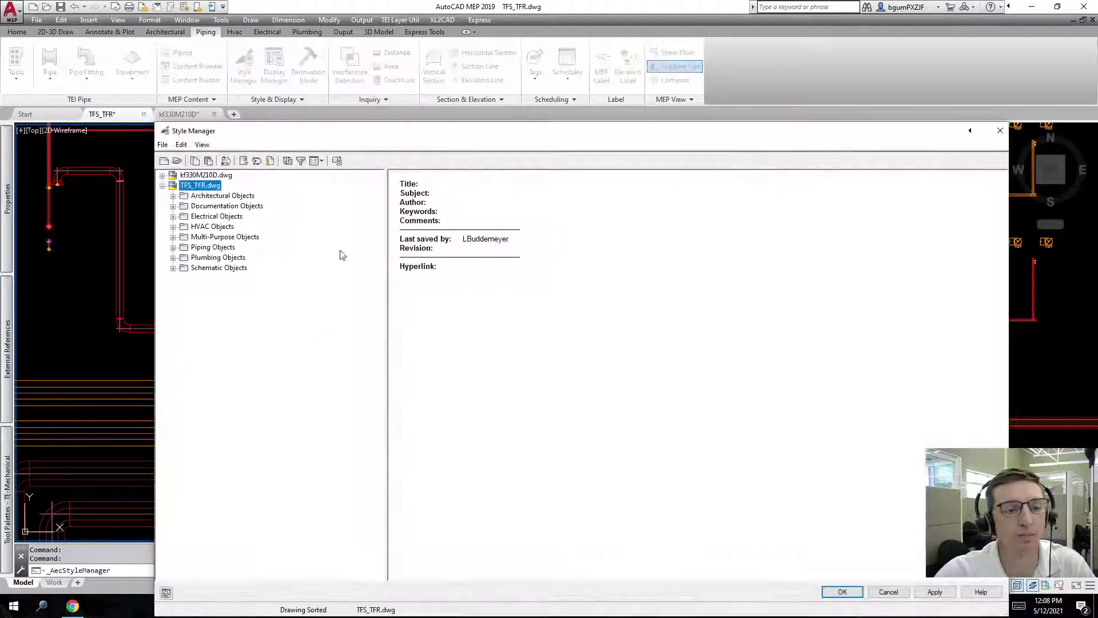
key(Escape)
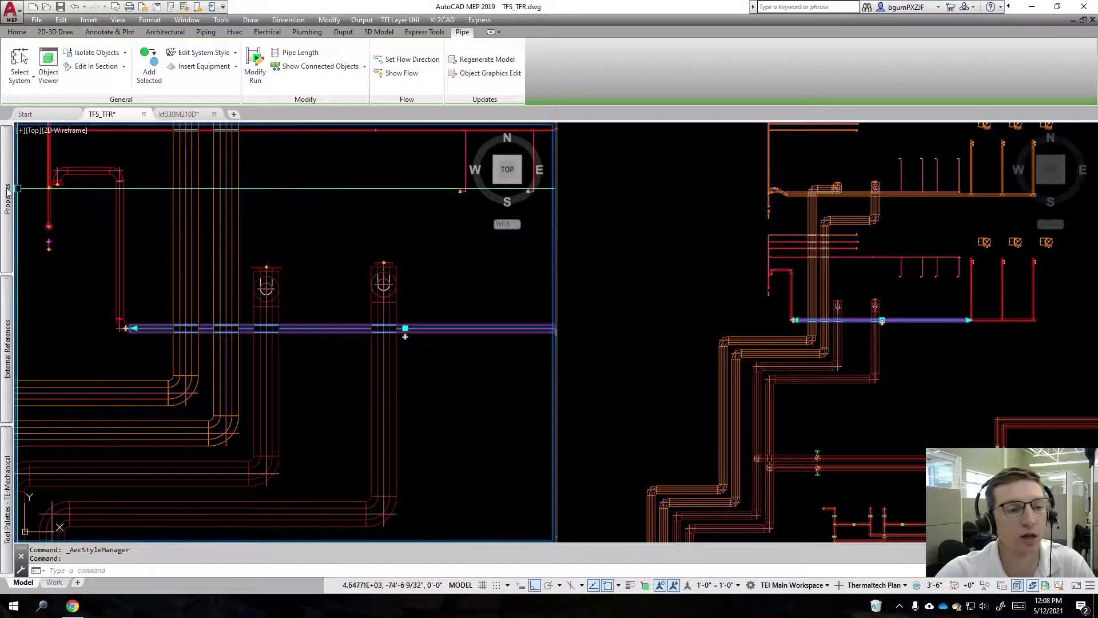
mouse_move(8, 191)
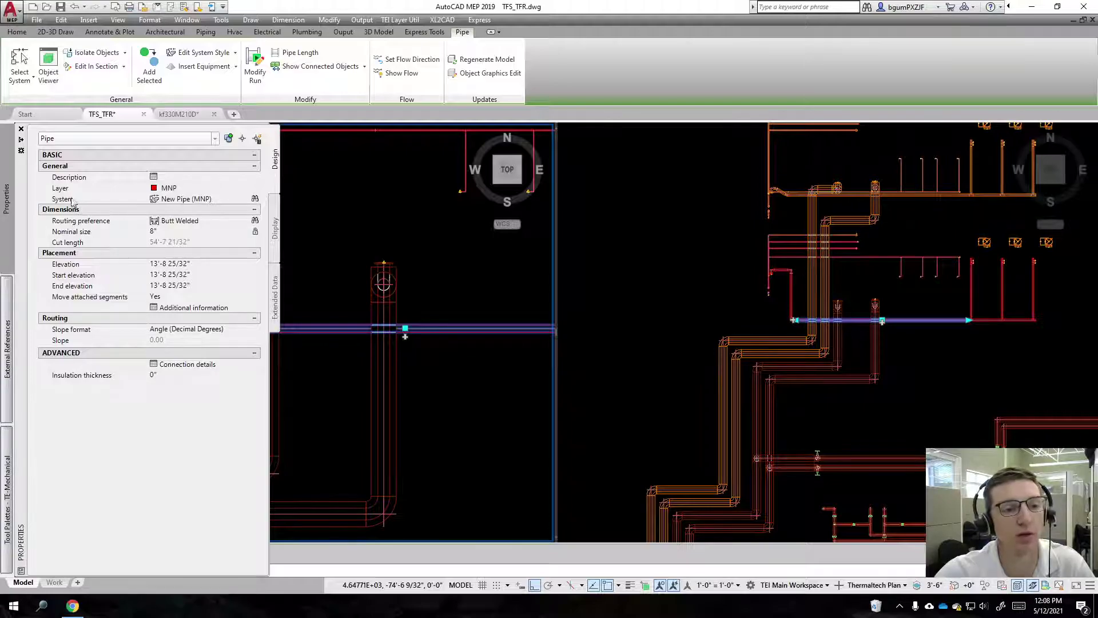
key(Escape)
key(Escape)
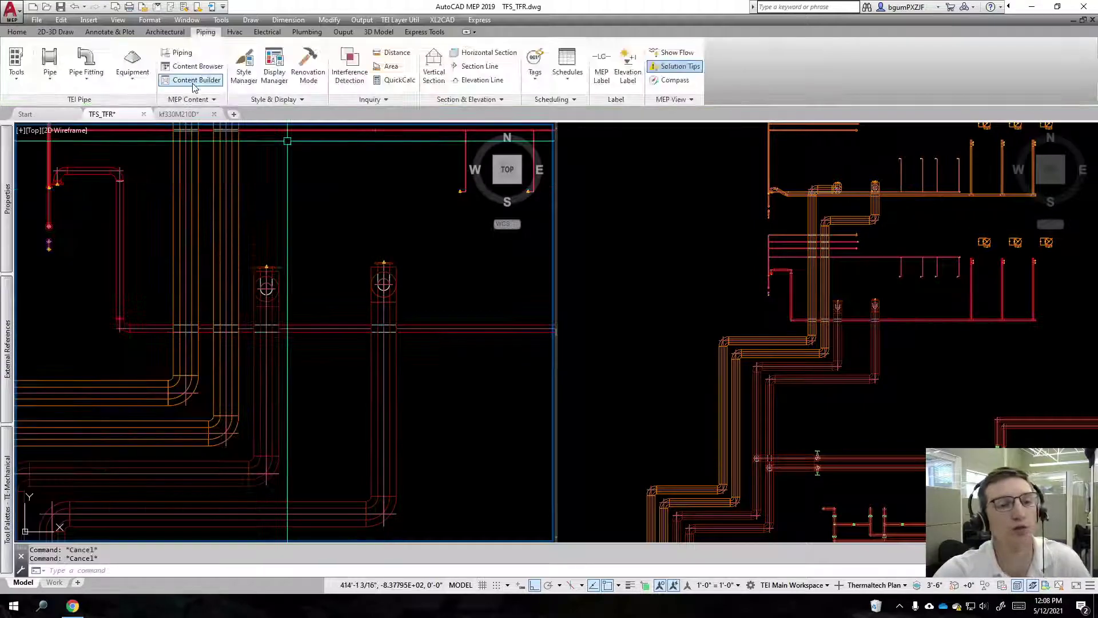
Step: In Style Manager, select the New Pipe system definition and pick its Plan display
click(244, 64)
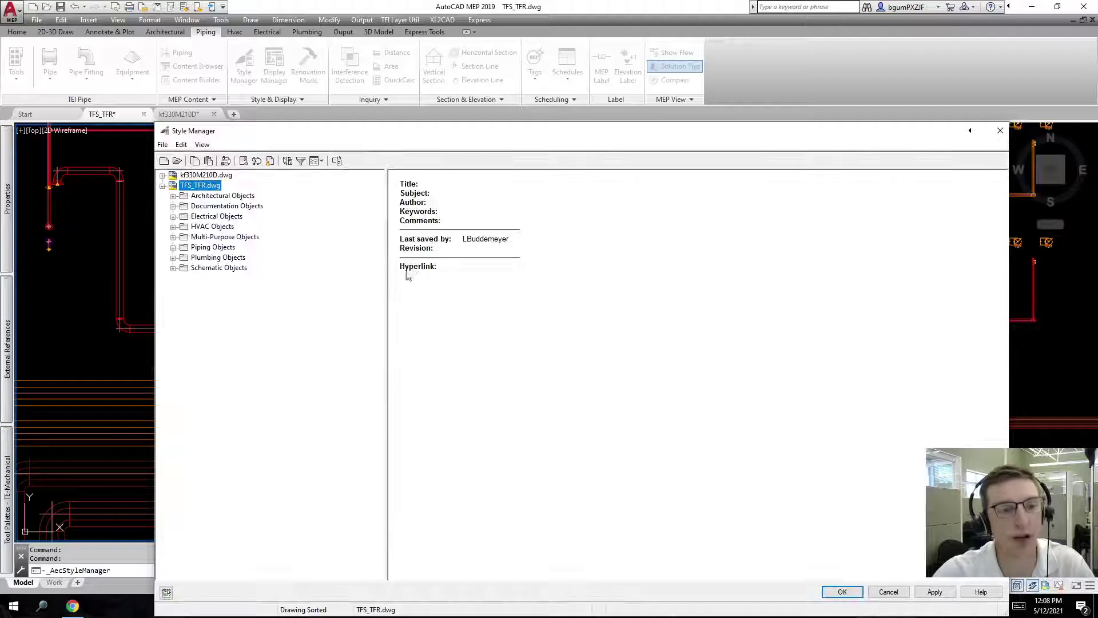
click(173, 247)
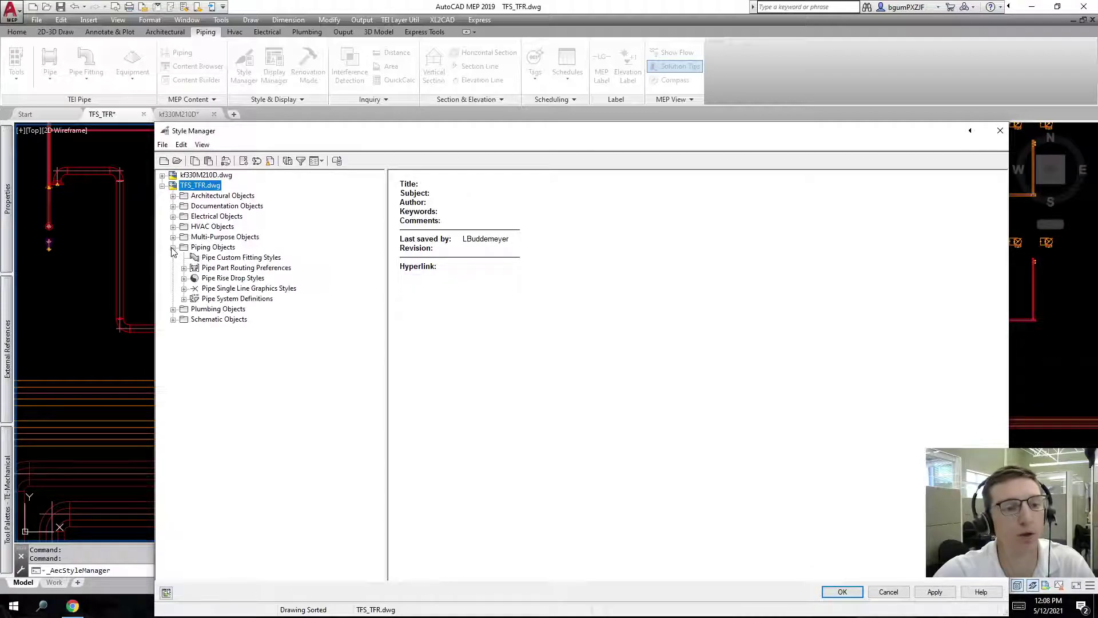
click(183, 298)
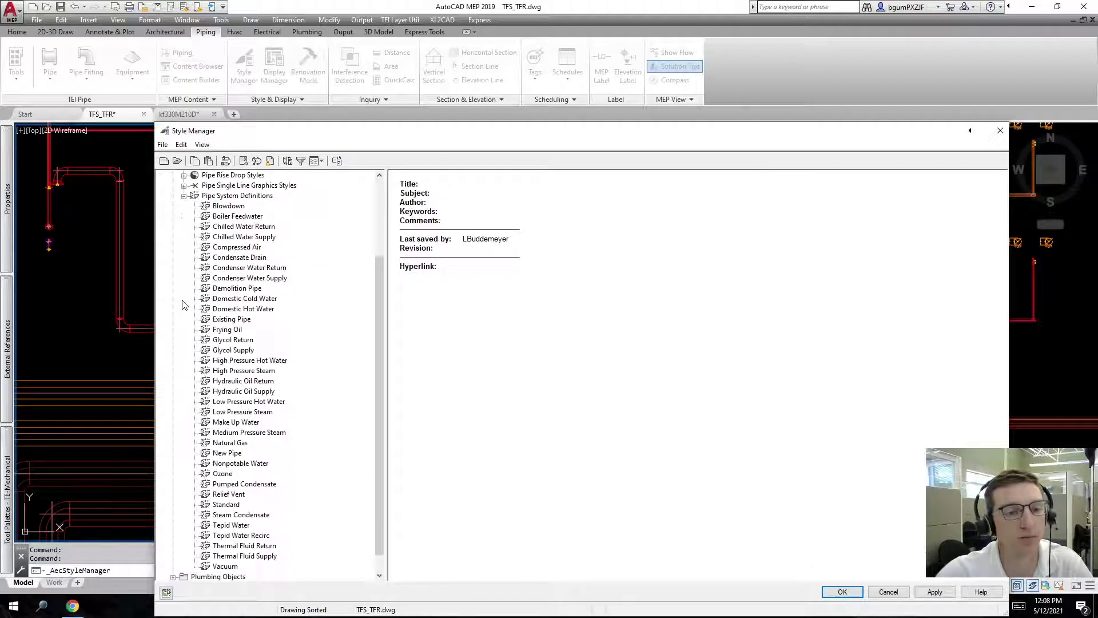
click(227, 453)
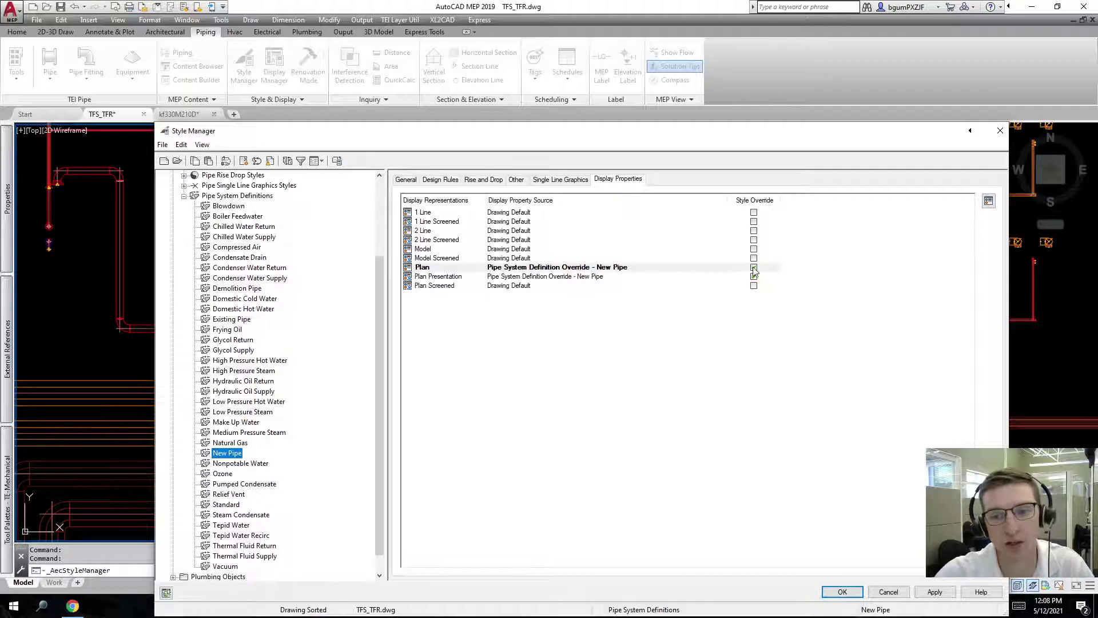
click(554, 269)
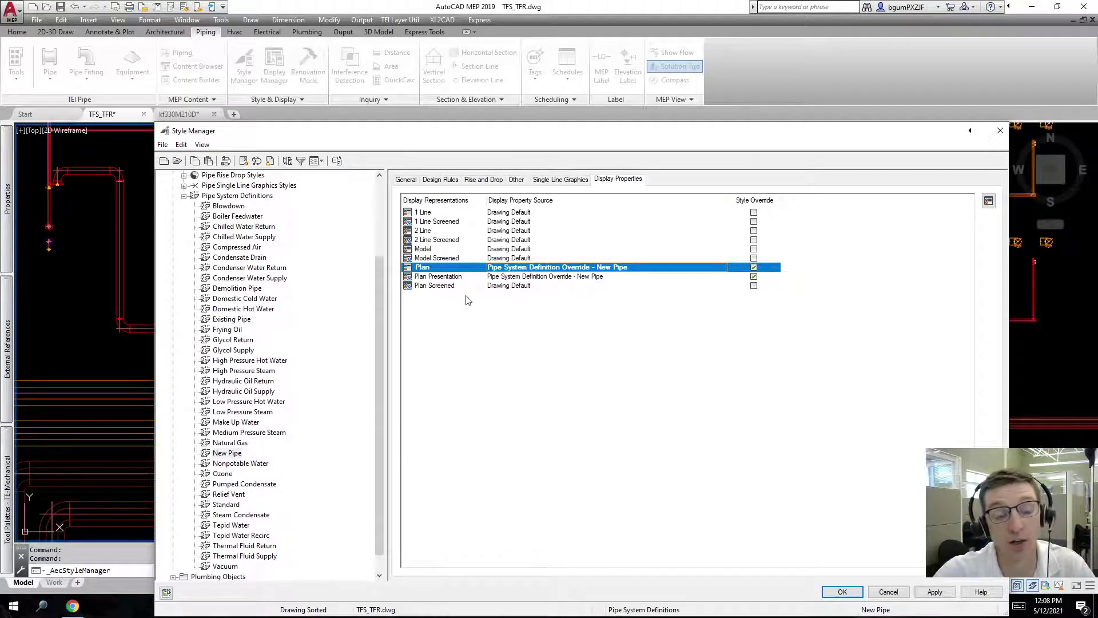
Step: Review New Pipe's override Plan display Hidden components, then cancel without changes
double_click(572, 267)
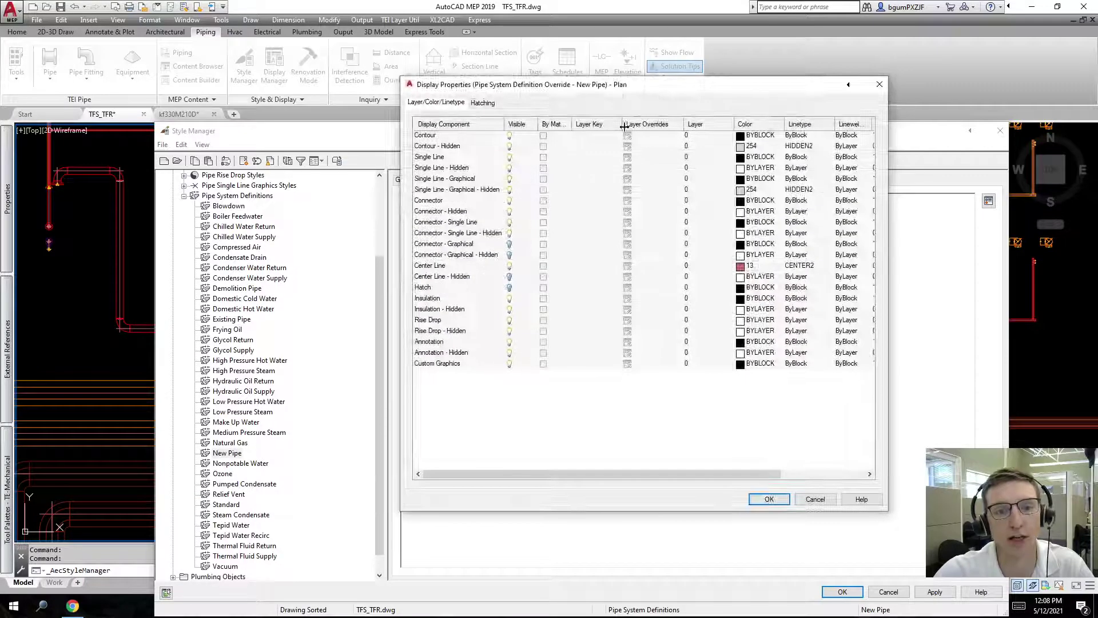
drag(588, 85, 480, 274)
drag(601, 280, 594, 358)
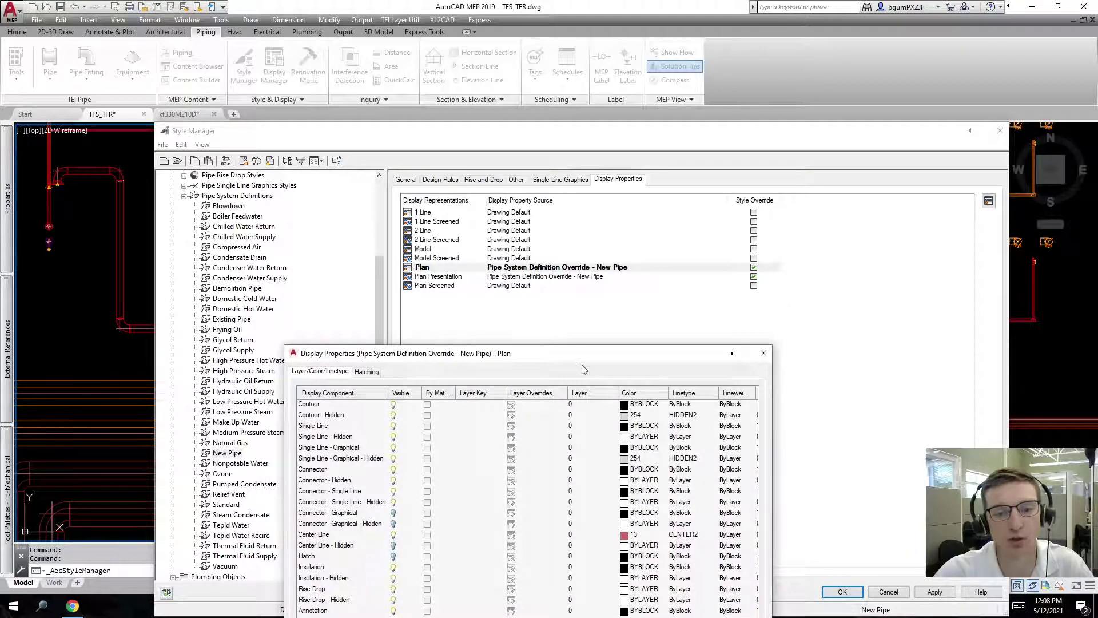
drag(582, 361, 558, 174)
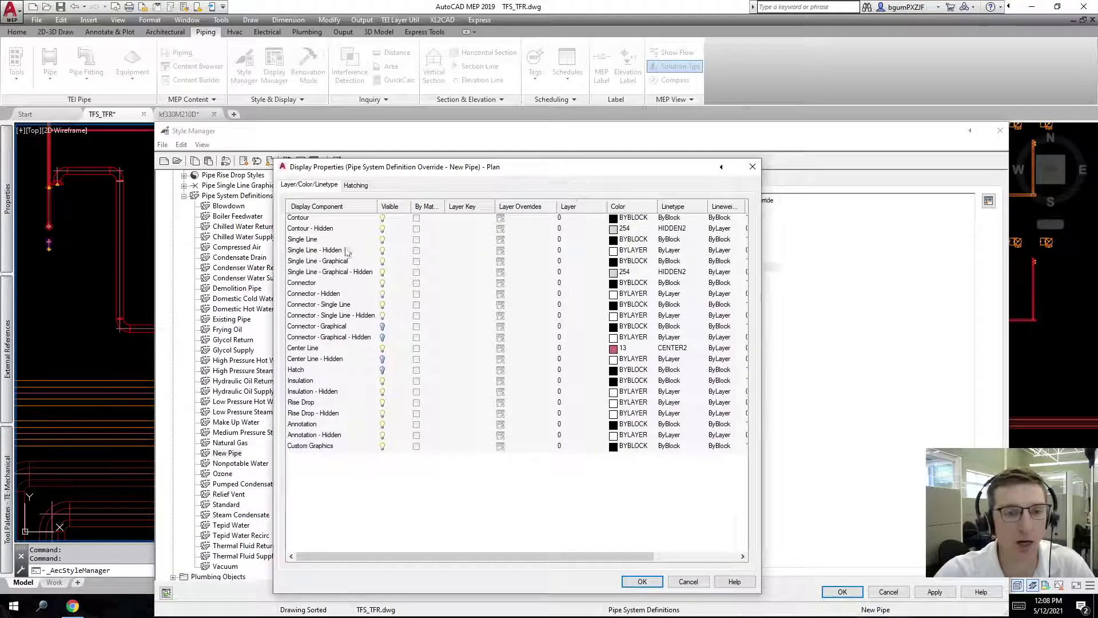
click(315, 229)
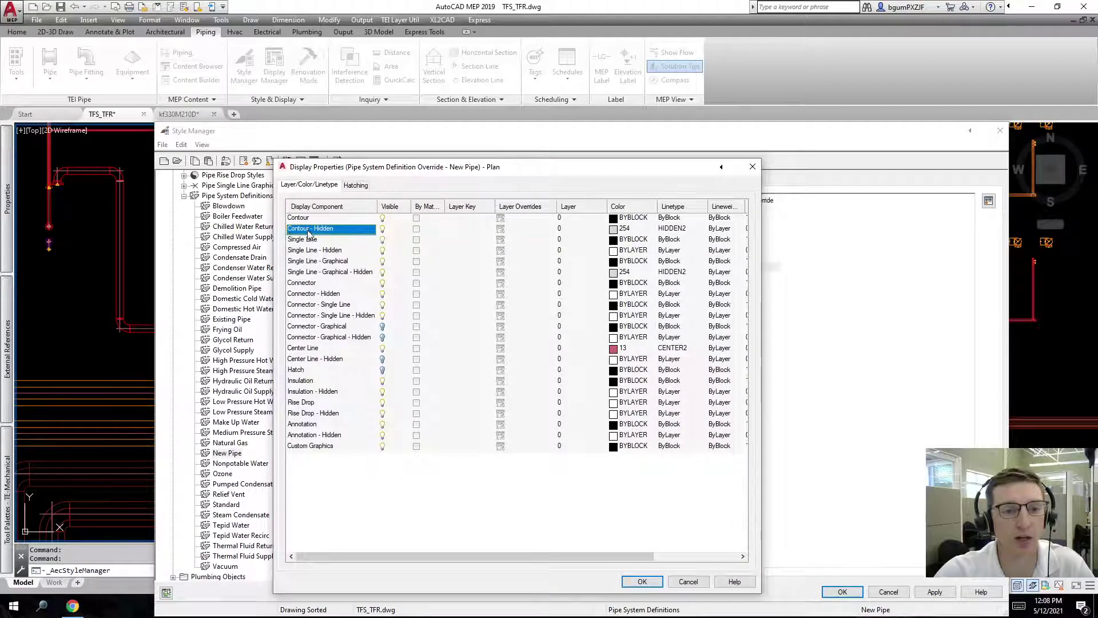
click(330, 252)
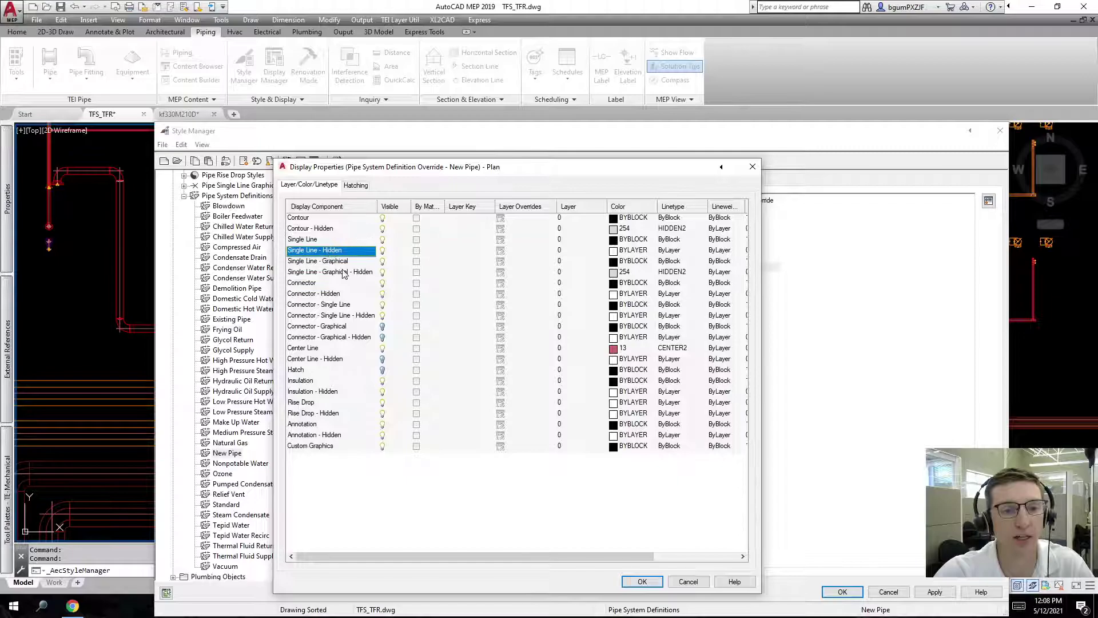
click(339, 272)
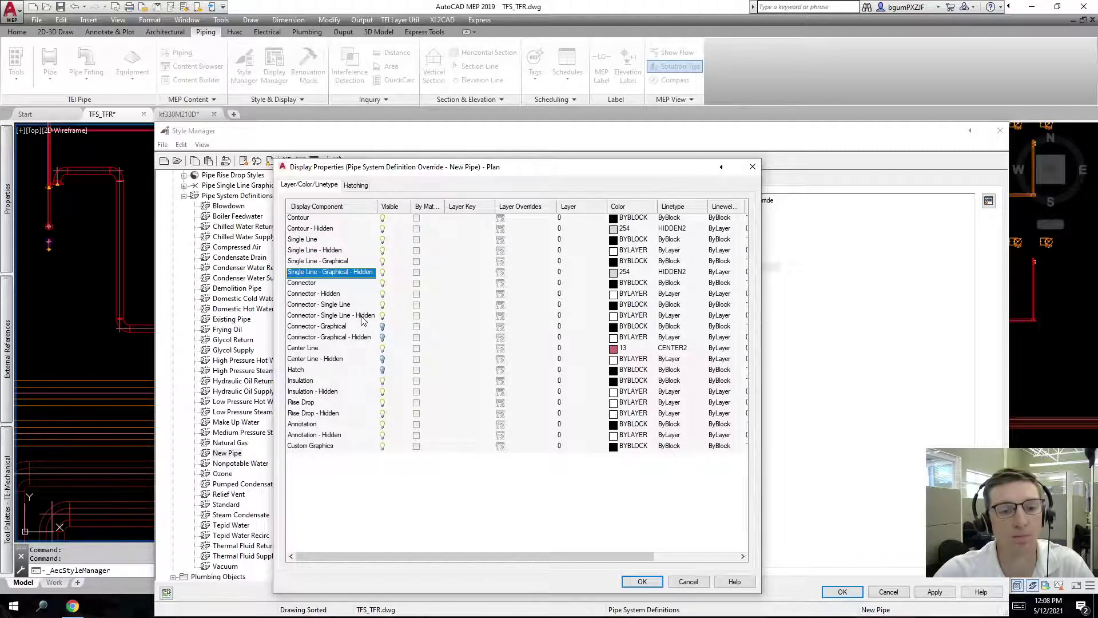
click(688, 582)
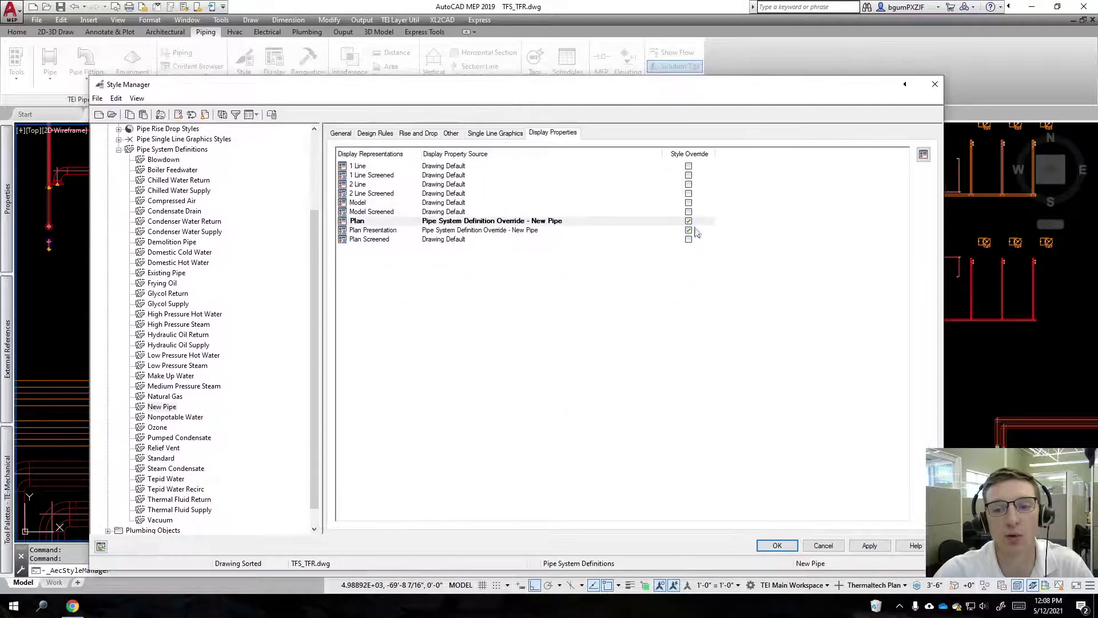
Step: Uncheck Style Override for Plan and Plan Presentation, apply, and close Style Manager
click(689, 221)
click(688, 230)
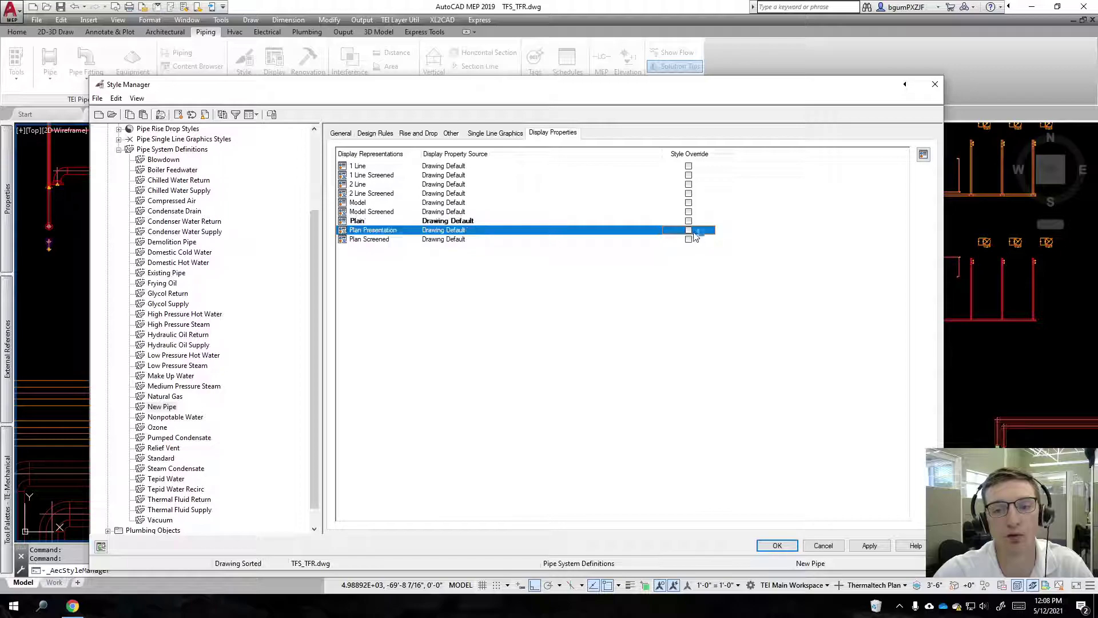
click(870, 545)
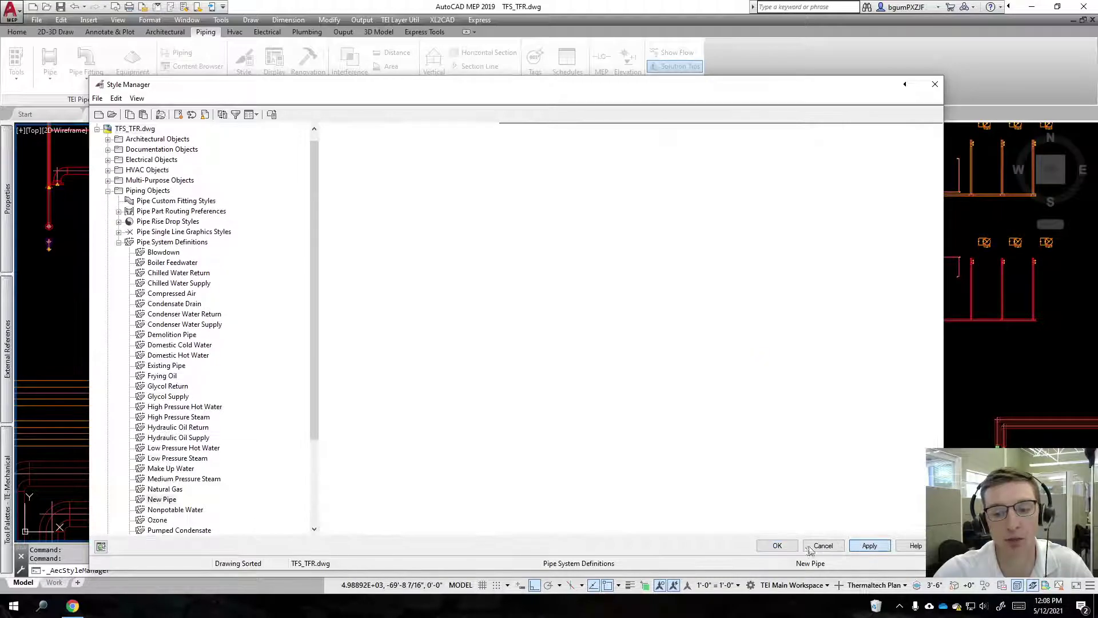
click(777, 545)
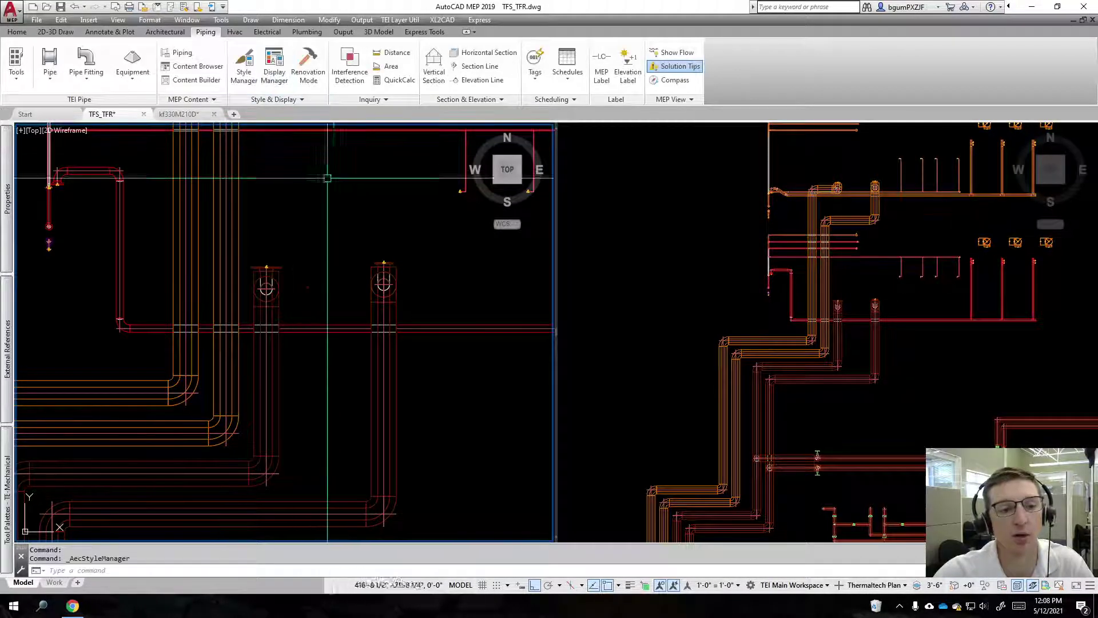
Step: Open Display Manager and browse its Representations by Object and Sets lists
click(274, 66)
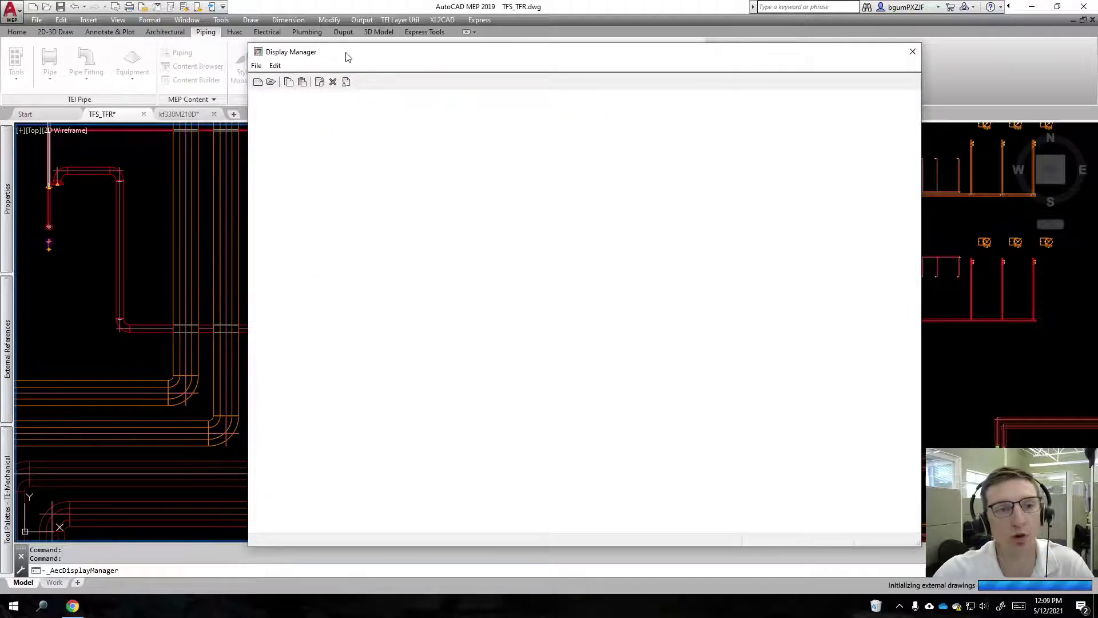
mouse_move(348, 57)
mouse_down()
mouse_move(464, 47)
mouse_move(403, 39)
mouse_up()
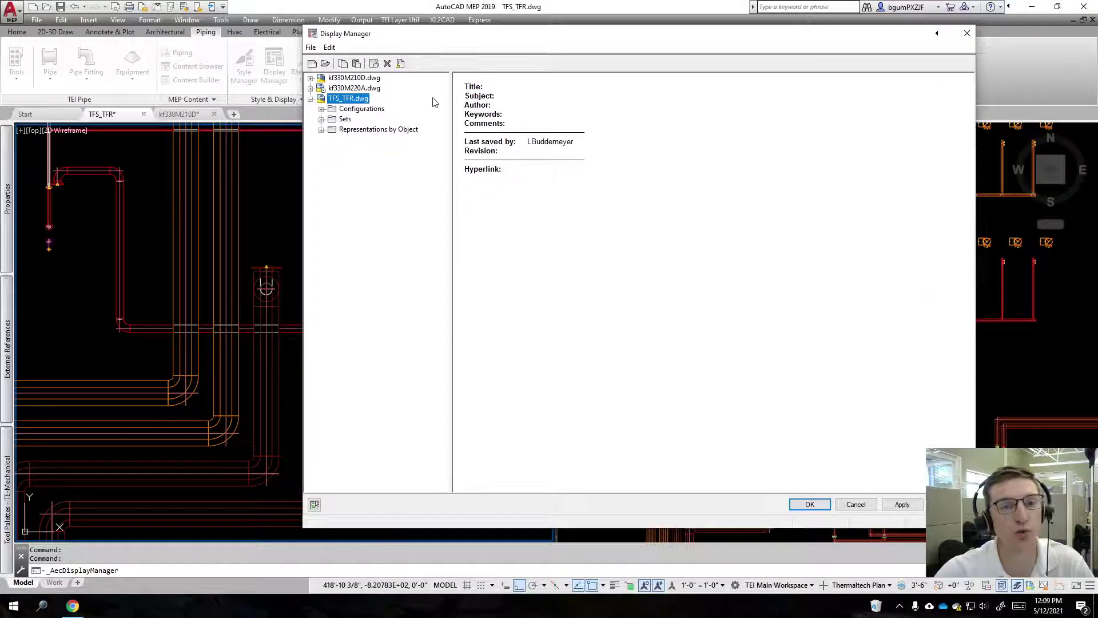
click(321, 129)
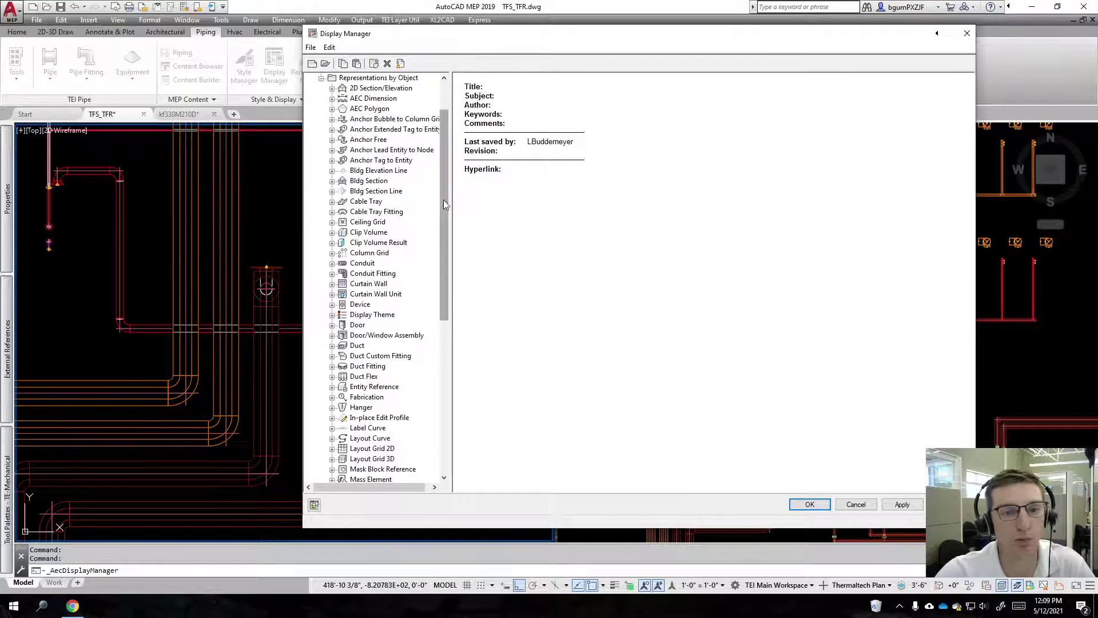
scroll(444, 200, up, 2)
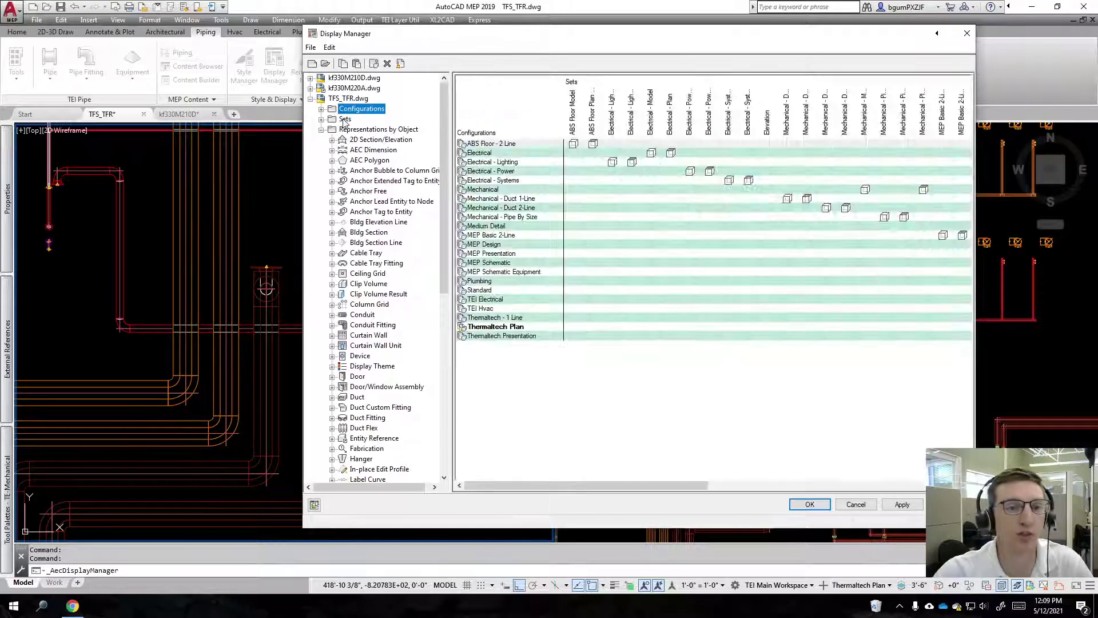
click(345, 120)
scroll(677, 339, down, 3)
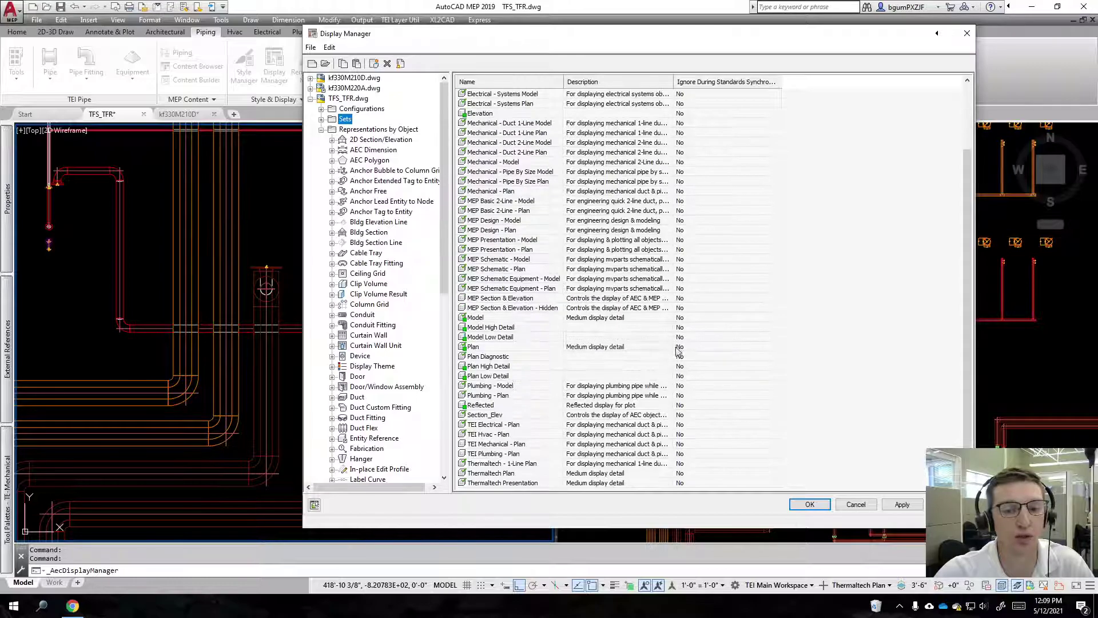
scroll(590, 379, up, 1)
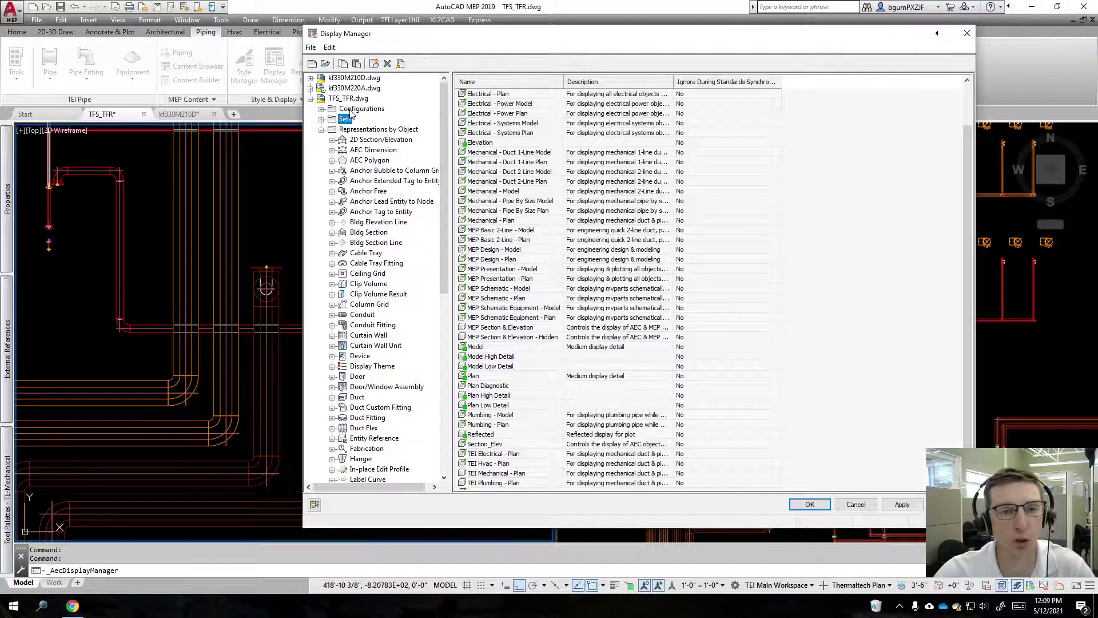
scroll(608, 405, down, 1)
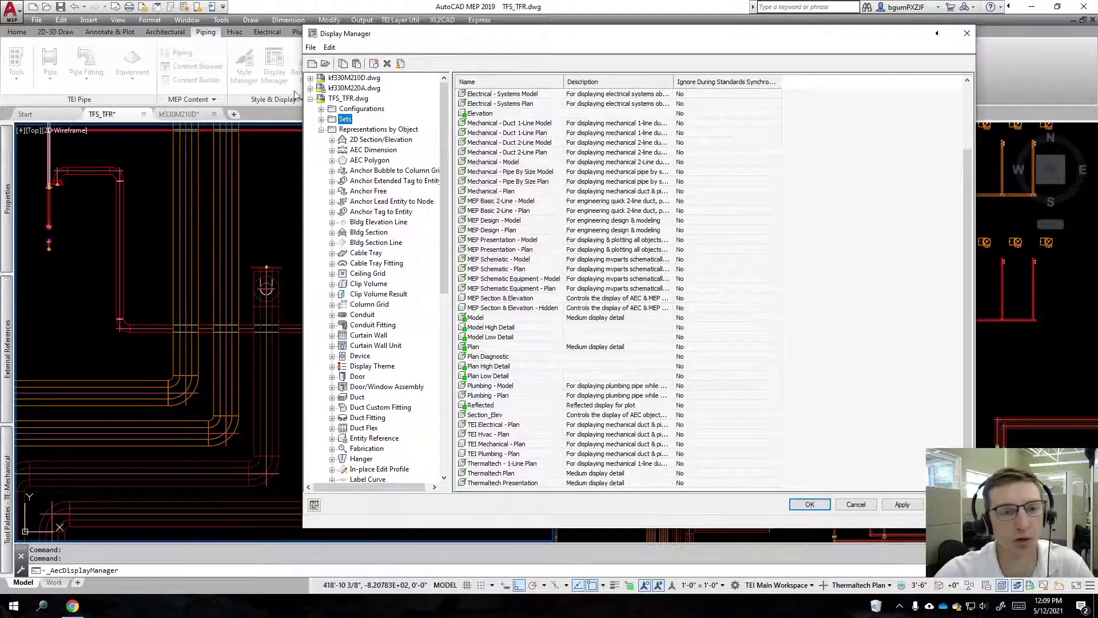
Step: Check the Thermaltech Plan configuration, then show Pipe's representations for every display set
click(358, 110)
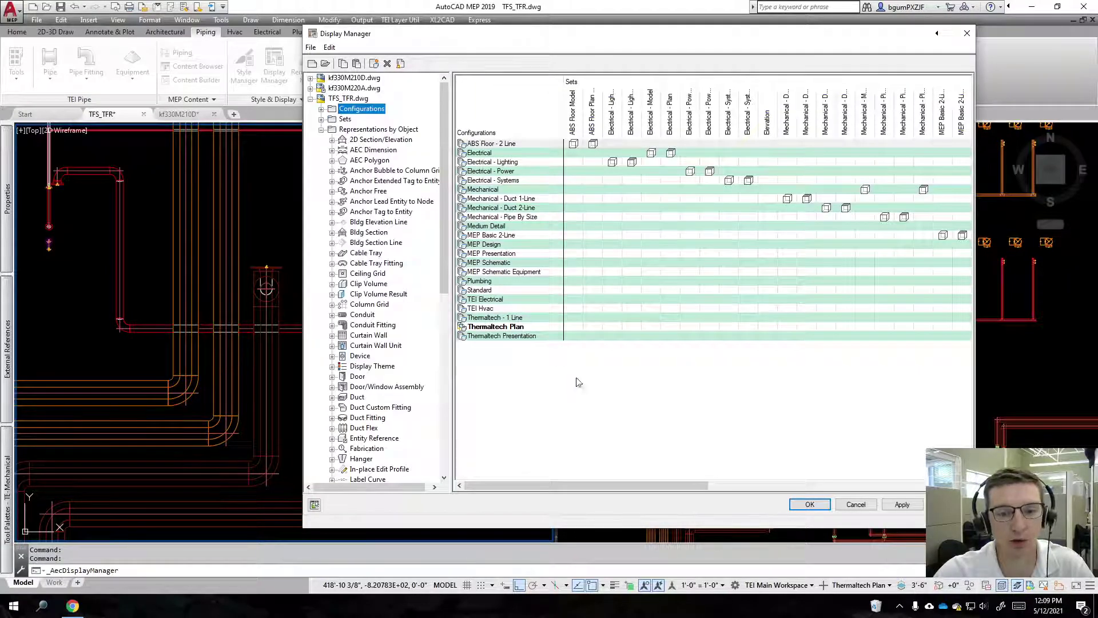
click(516, 329)
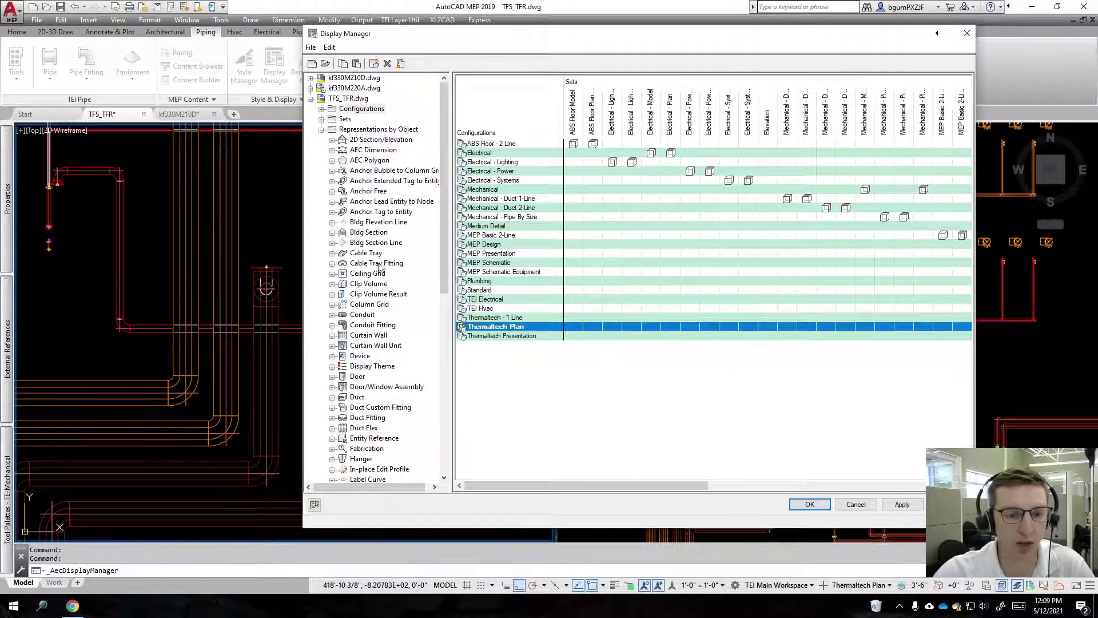
scroll(379, 266, down, 11)
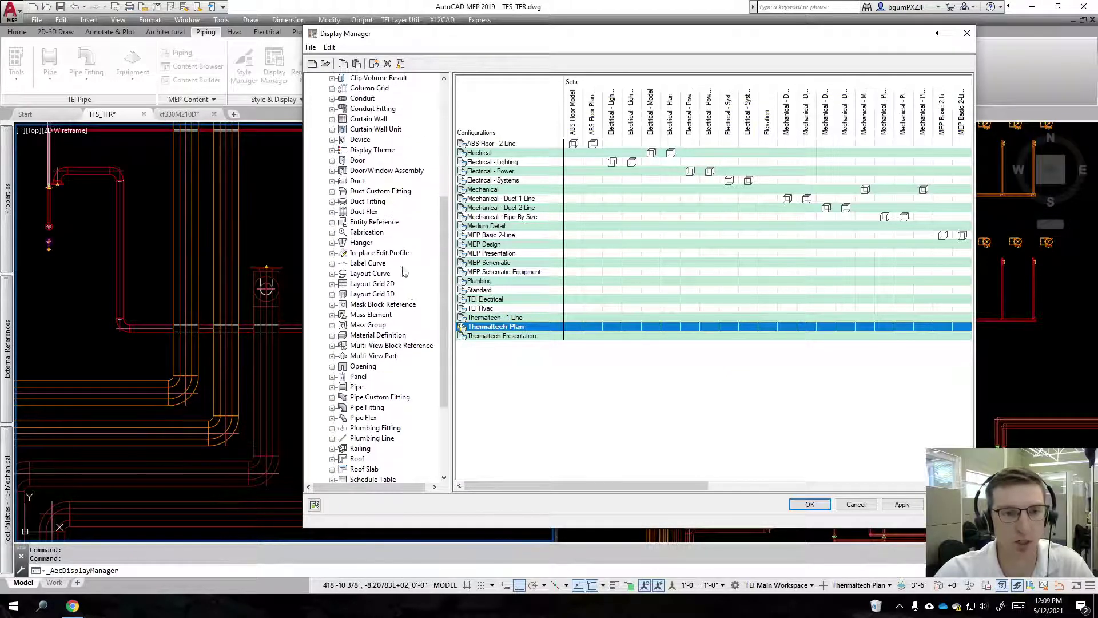
scroll(424, 297, up, 11)
click(374, 129)
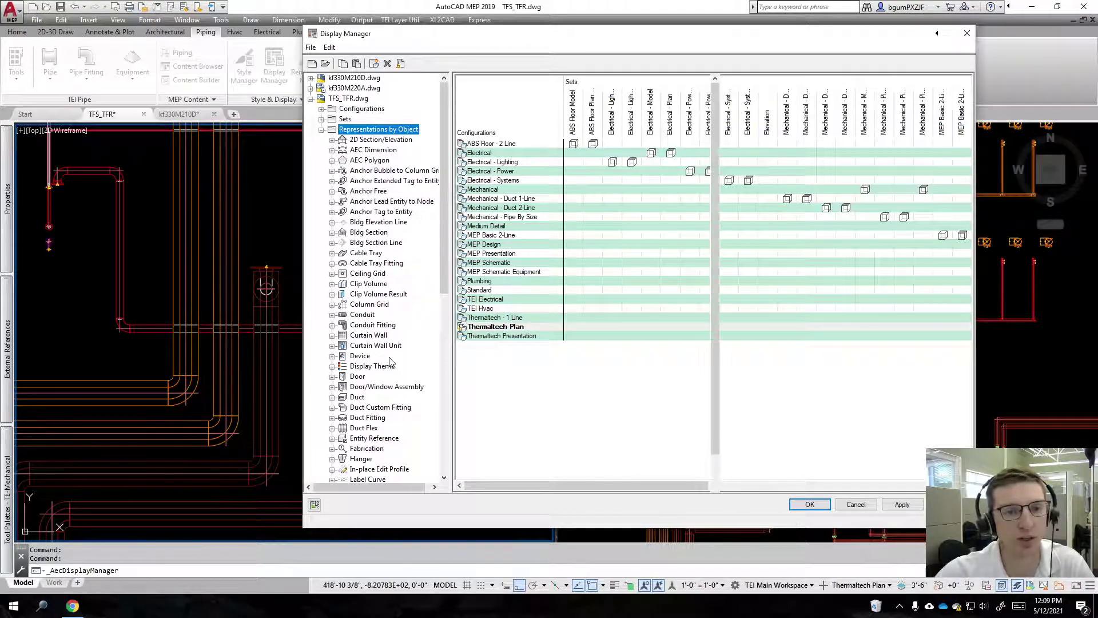
scroll(361, 333, down, 11)
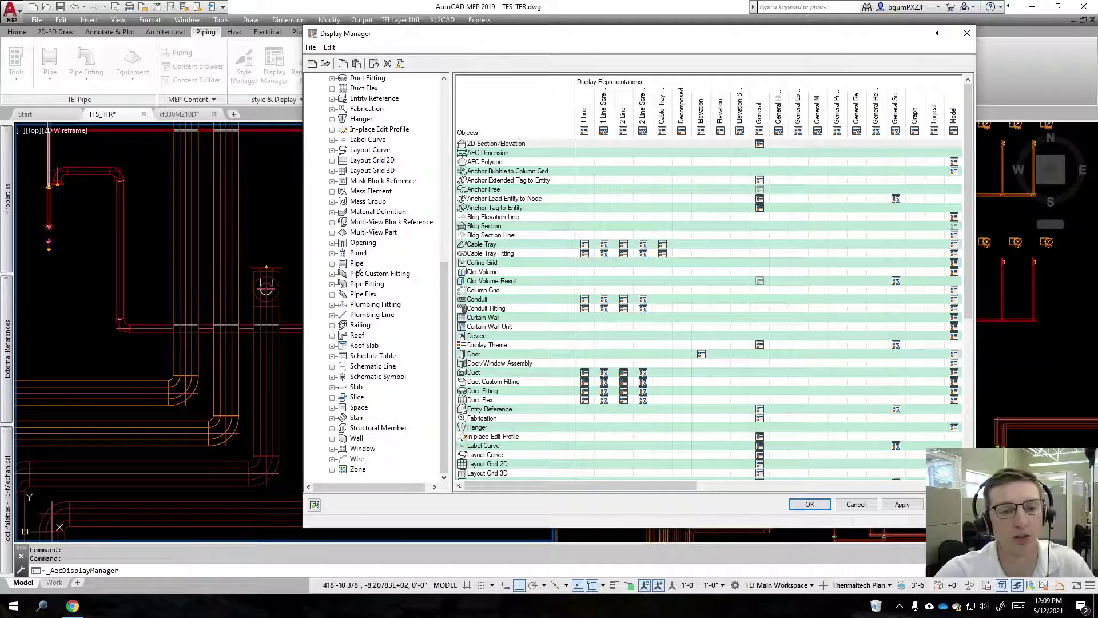
click(357, 264)
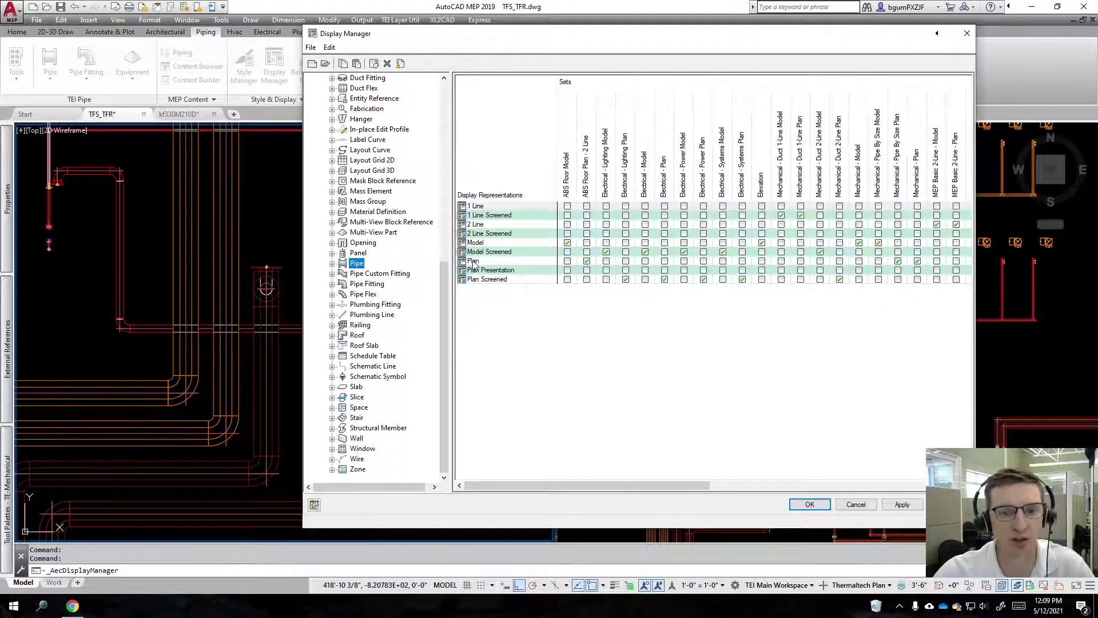
Step: Hide the Pipe Plan '- Hidden' components, Contour through Annotation, then confirm and apply
double_click(474, 265)
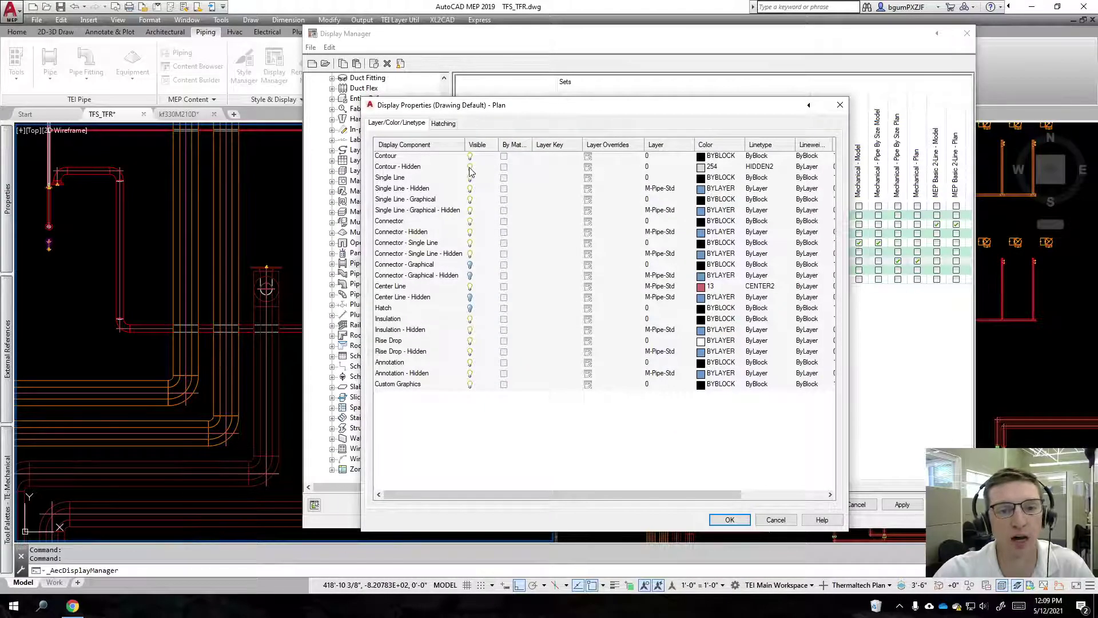
click(469, 168)
click(470, 188)
click(470, 210)
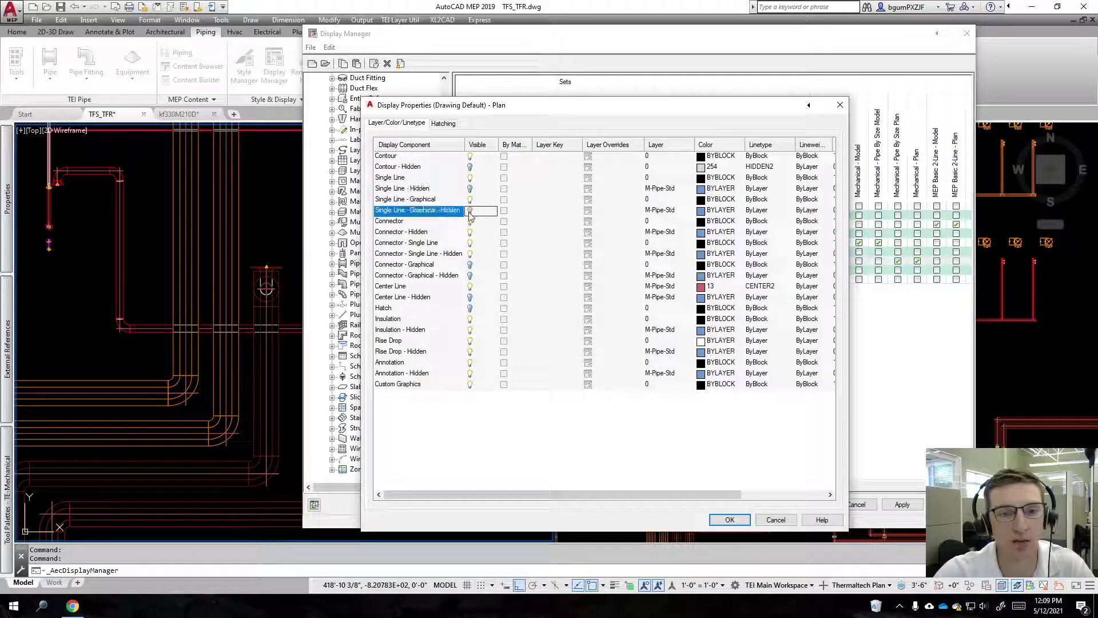
click(470, 232)
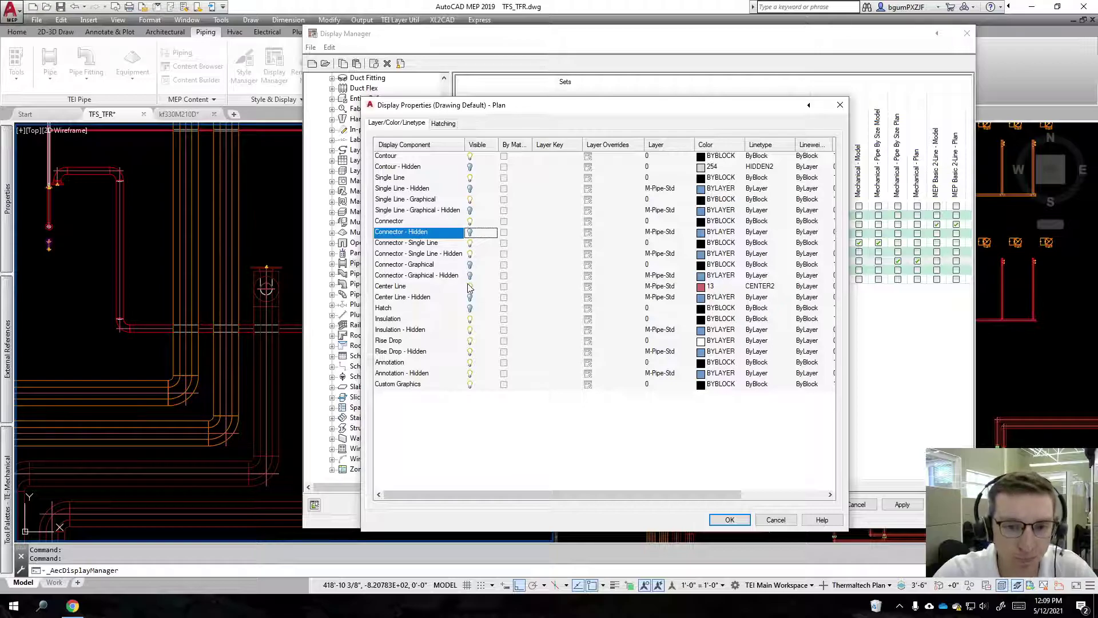
click(470, 255)
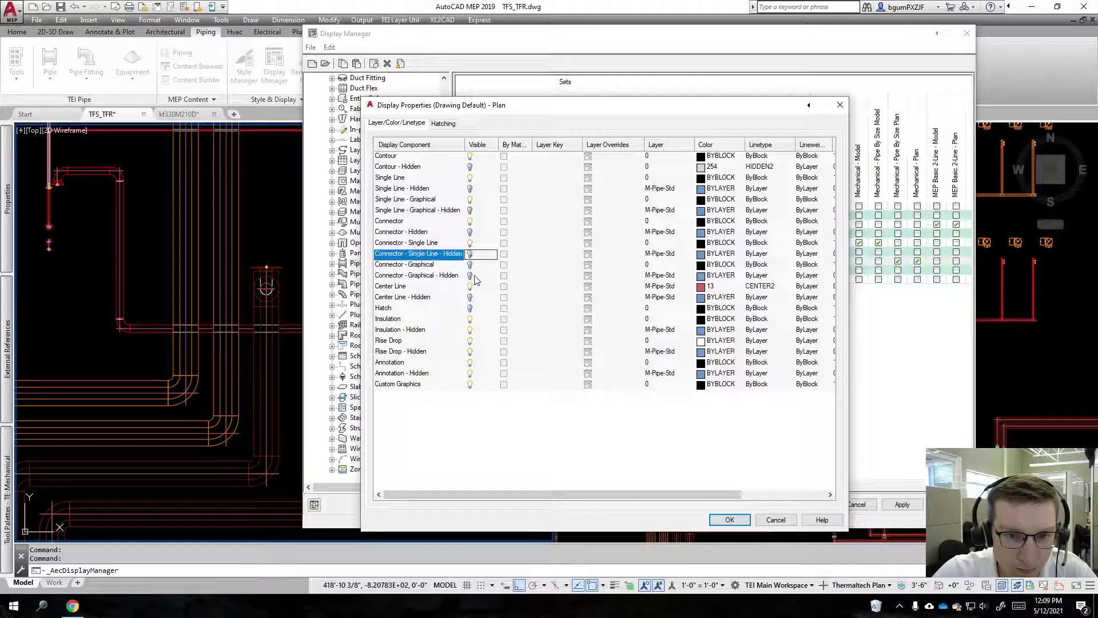
click(471, 330)
click(470, 352)
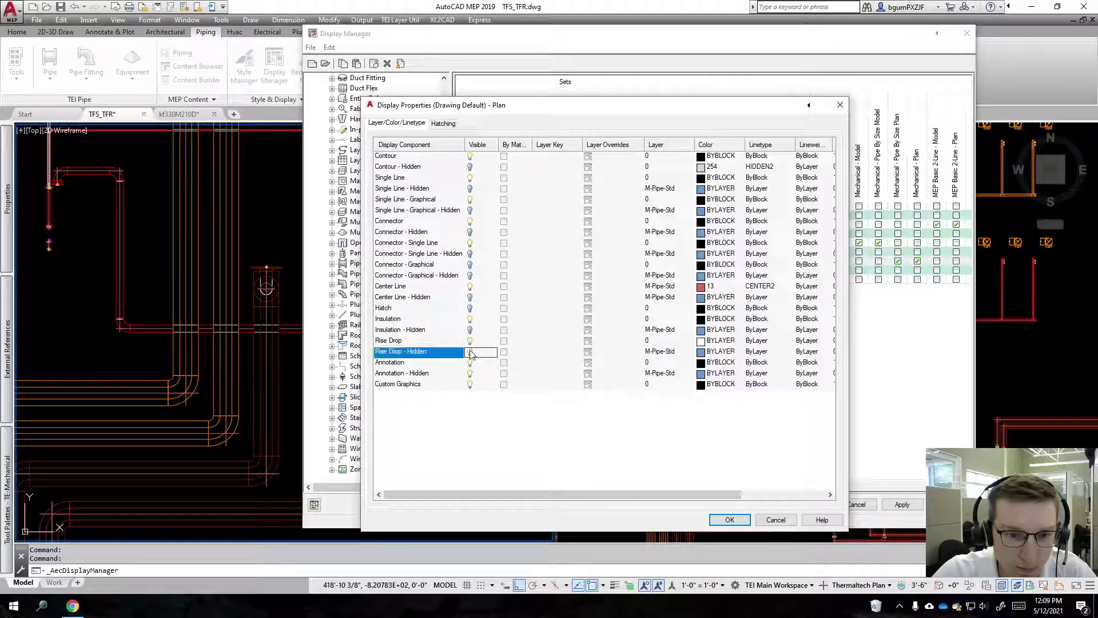
click(471, 374)
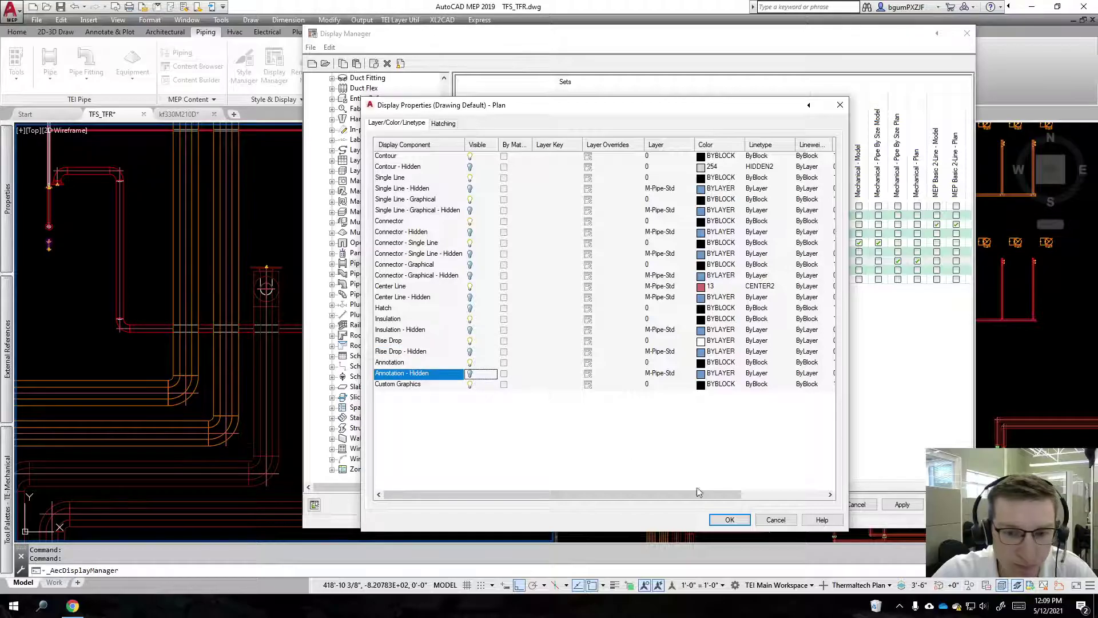
click(730, 520)
click(902, 504)
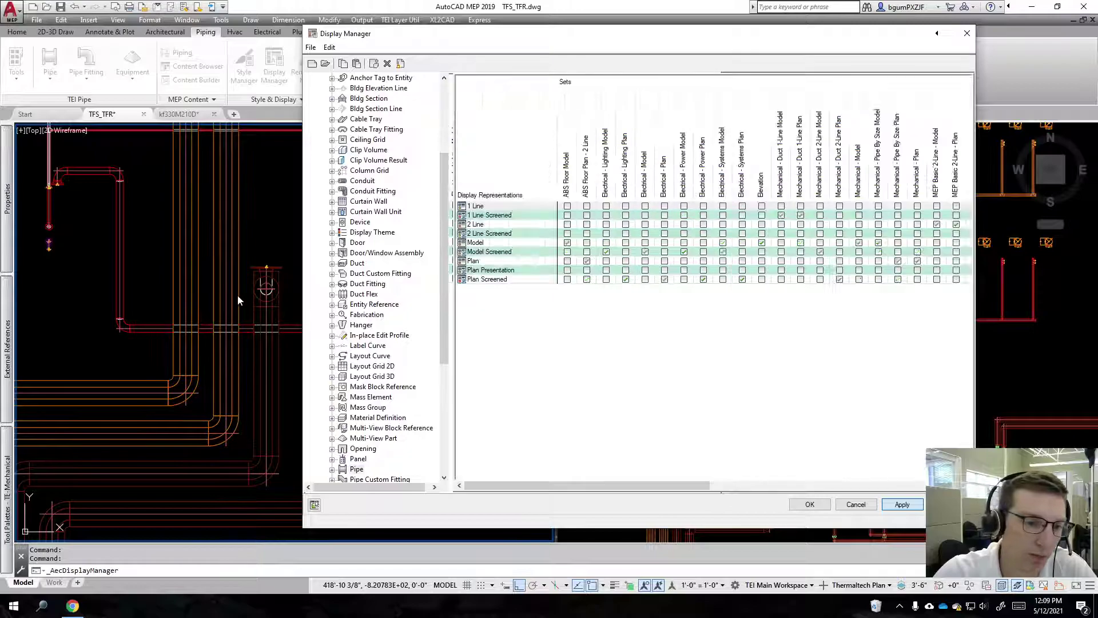
Step: Close Display Manager and window-select the crossing pipes to check them
key(Escape)
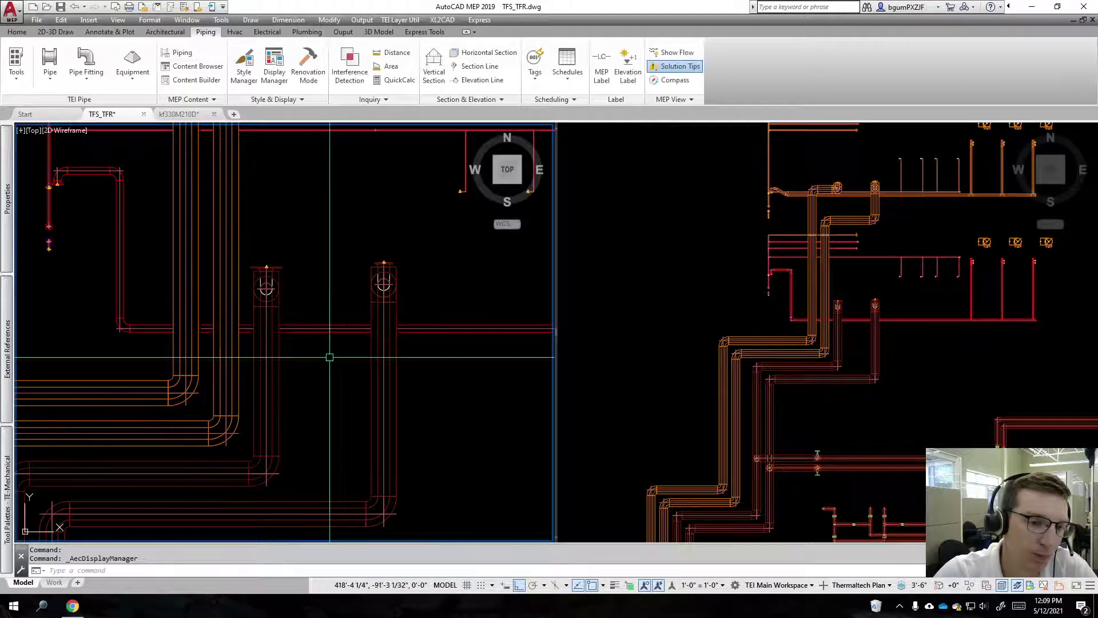
scroll(330, 358, up, 4)
click(143, 312)
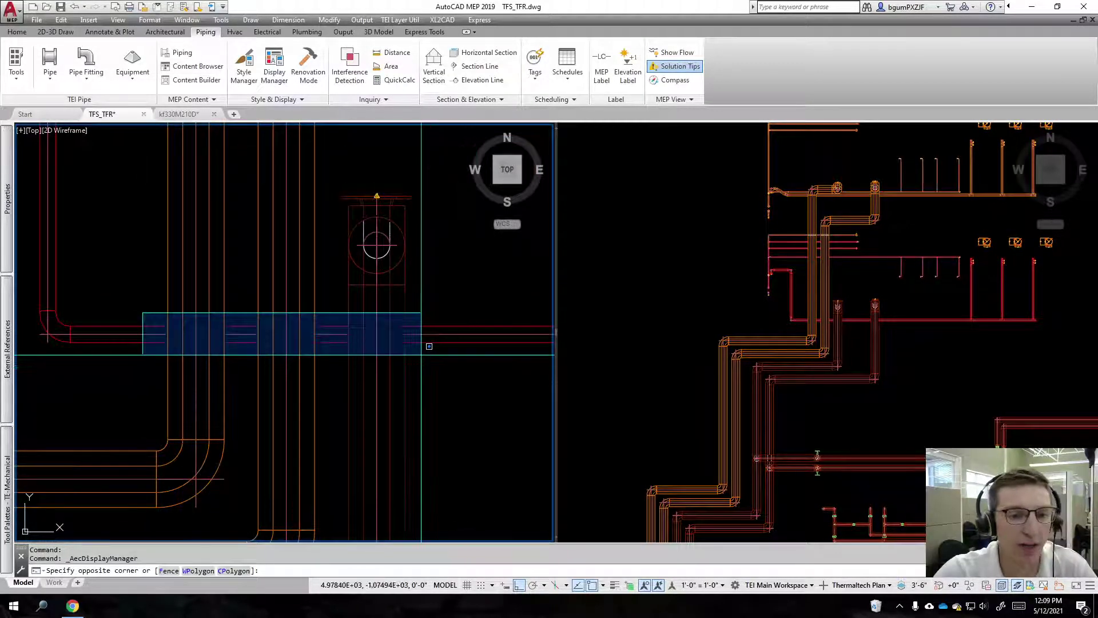
click(429, 347)
Step: Save the TFS_TFR drawing and switch to kf330M210D
scroll(184, 269, down, 4)
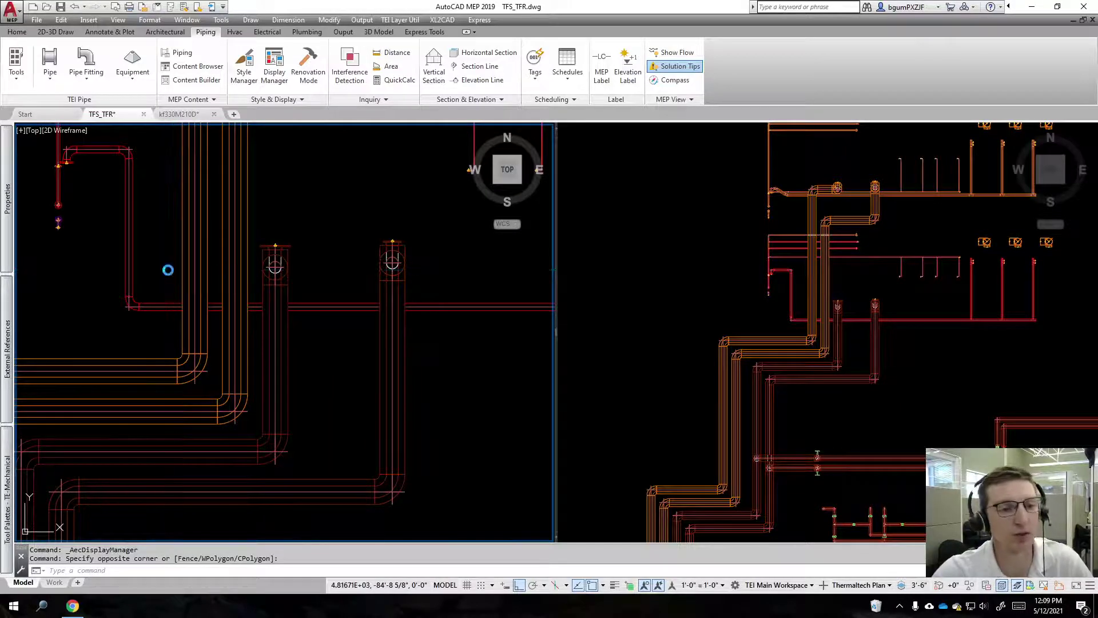
key(ctrl+s)
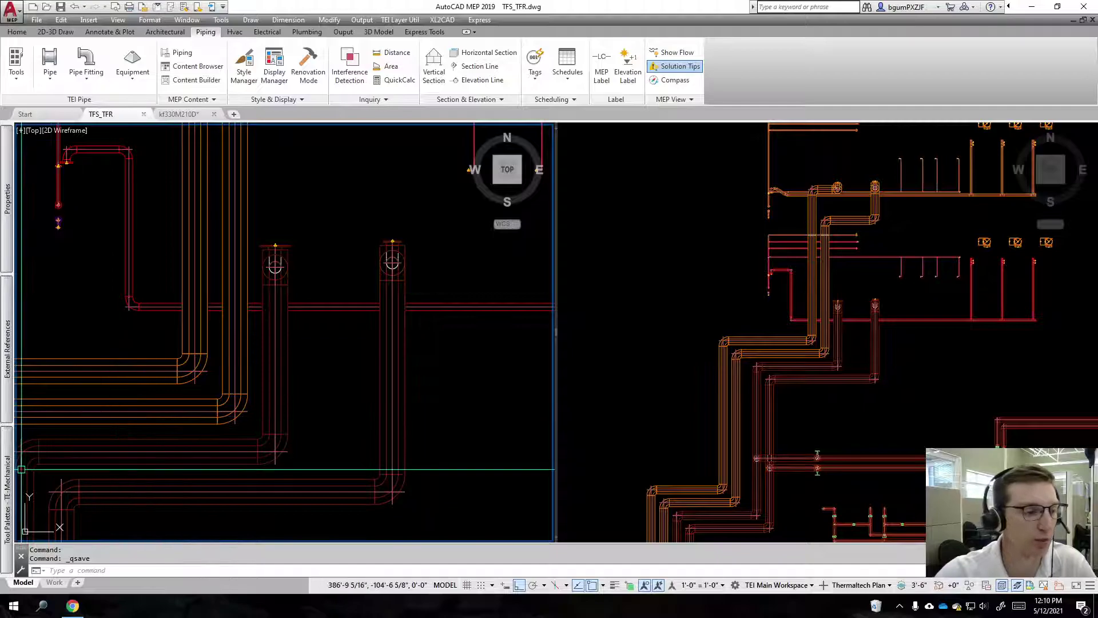
key(ctrl+Tab)
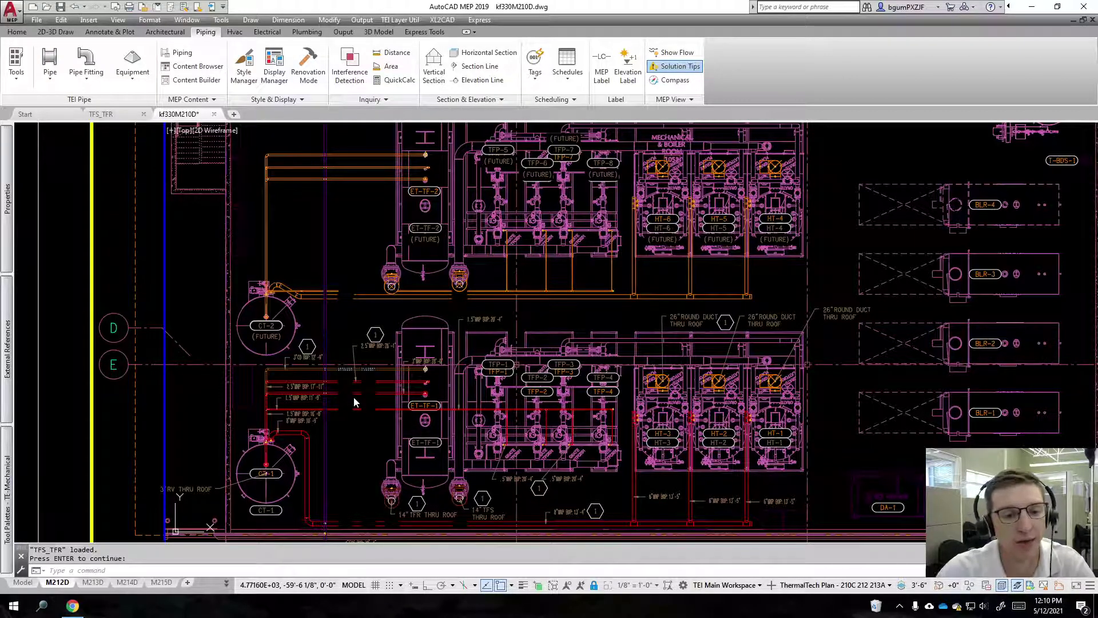
Step: Zoom around the reloaded TFS_TFR piping in kf330M210D, cancelling two unfinished selections
scroll(344, 368, up, 4)
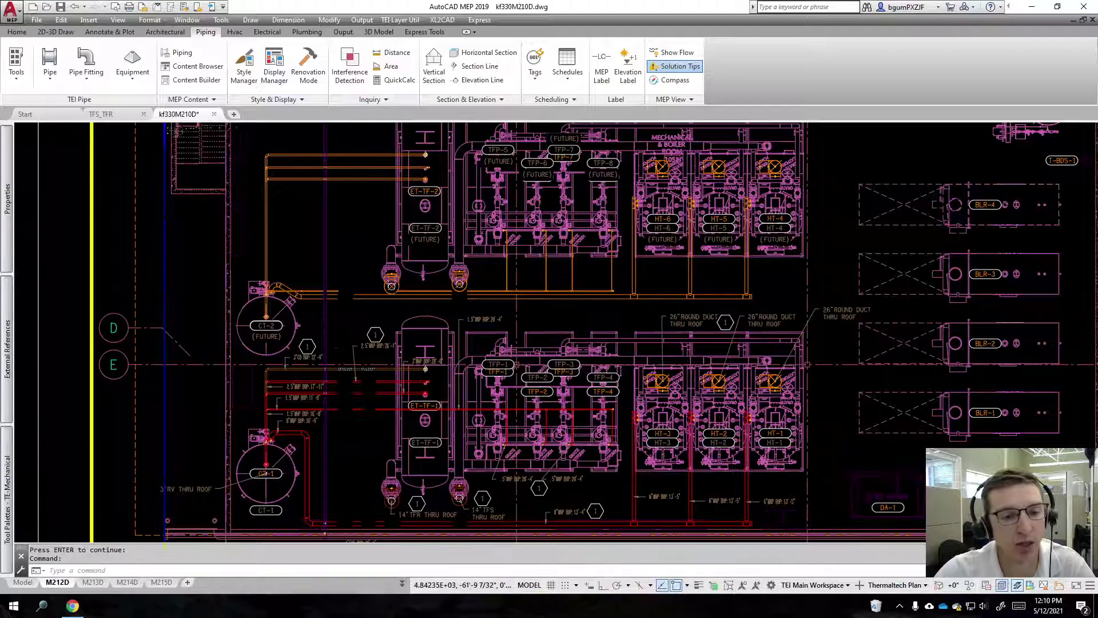
scroll(342, 369, up, 5)
click(296, 305)
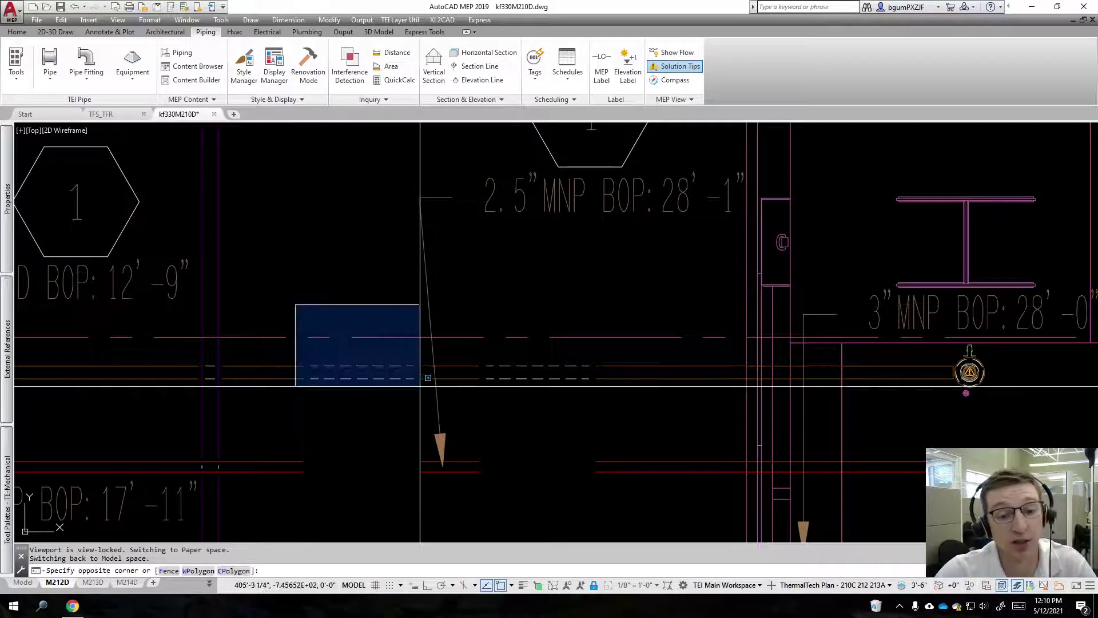
key(Escape)
scroll(432, 389, down, 6)
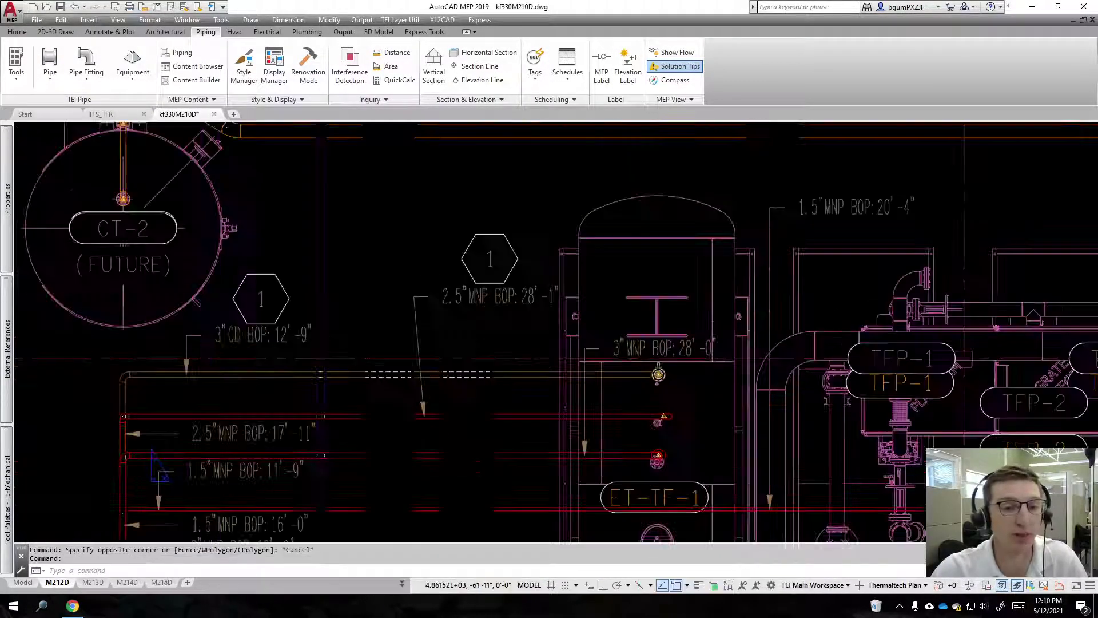
scroll(385, 232, up, 2)
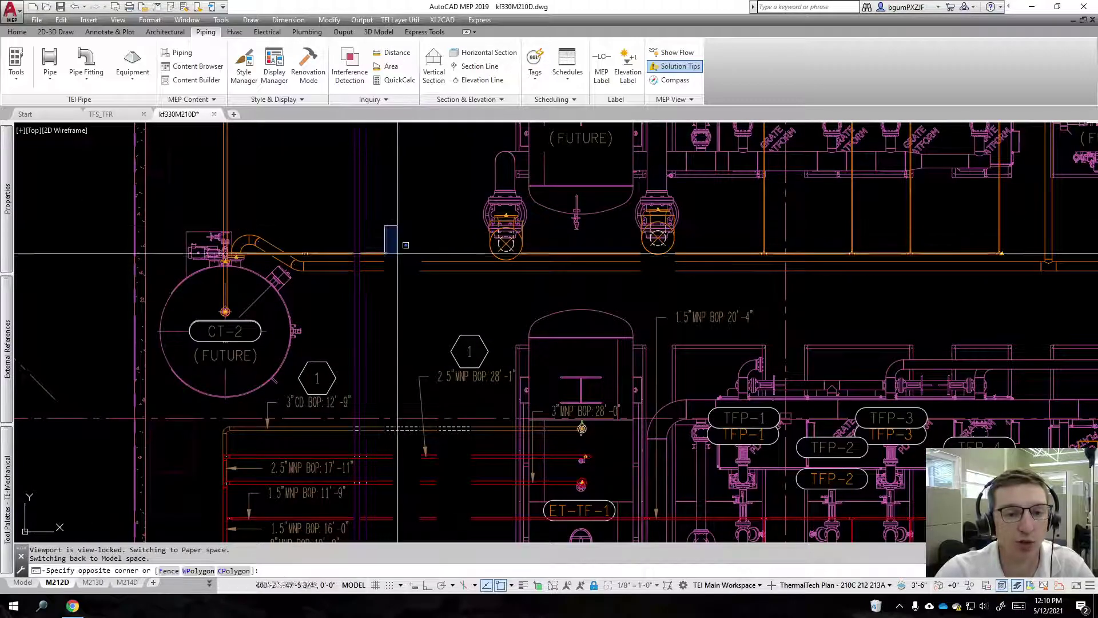
click(385, 226)
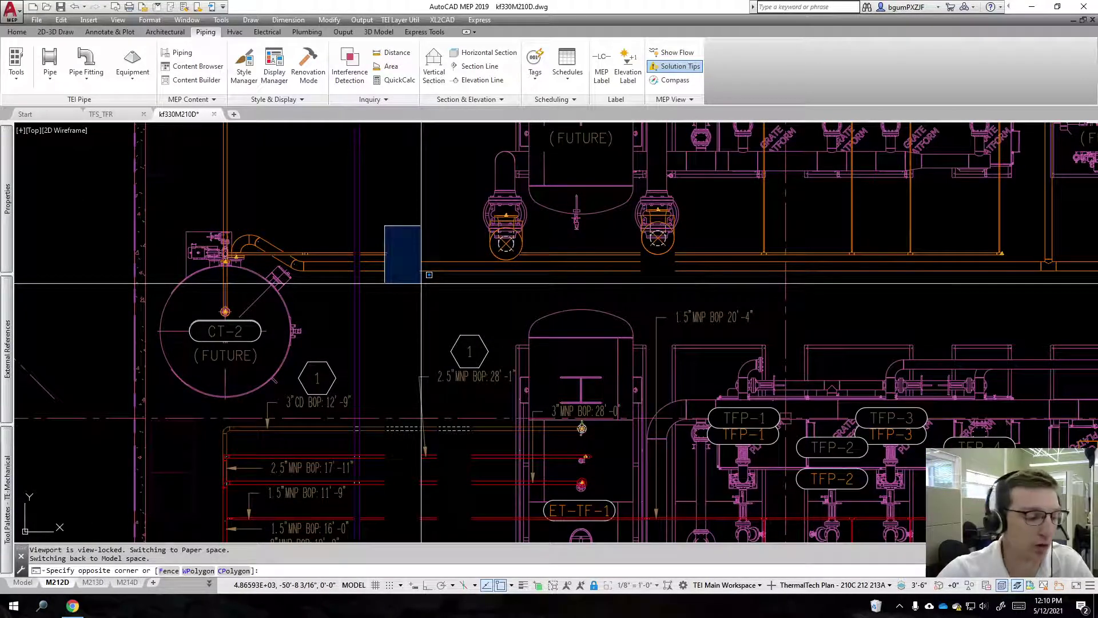
key(Escape)
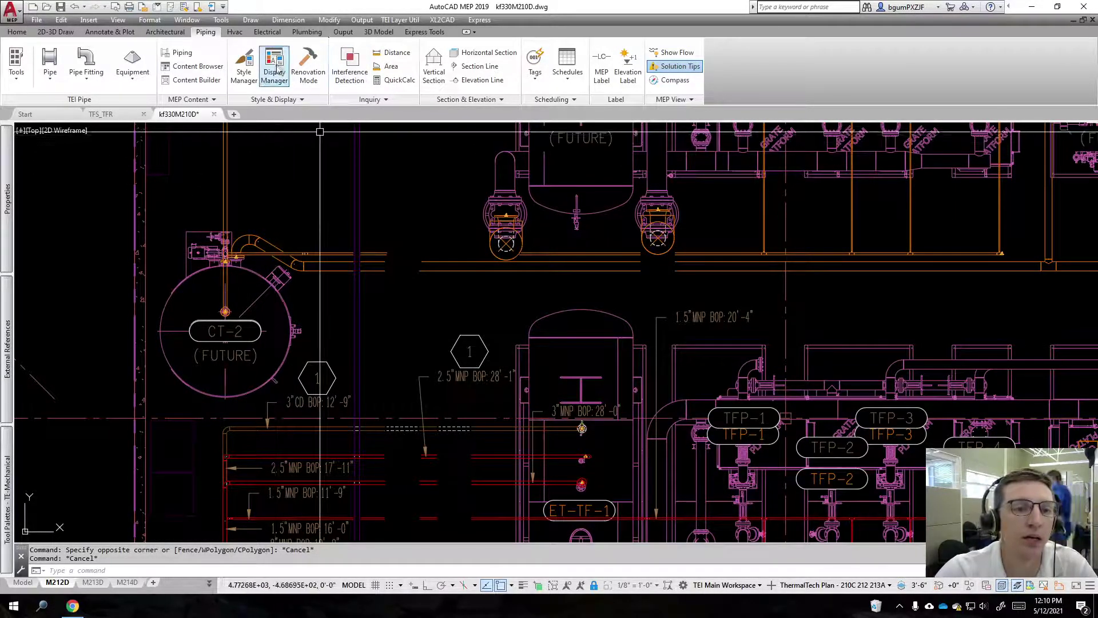
Step: Switch to the TFS_TFR drawing and frame the pipe runs in the left viewport
click(101, 114)
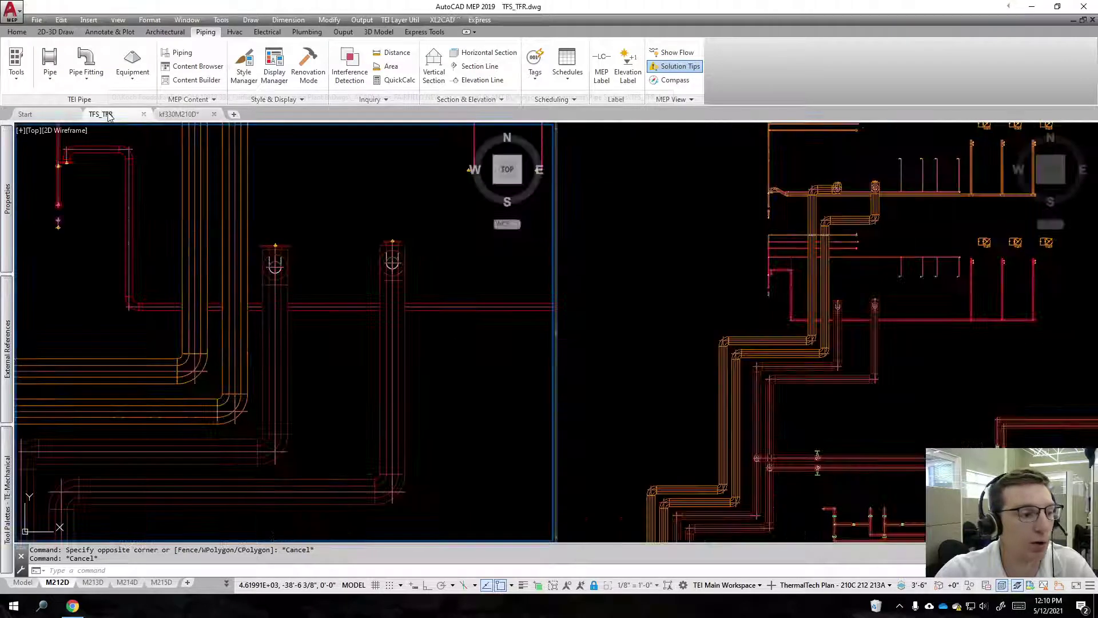
mouse_move(329, 207)
middle_down()
mouse_move(380, 207)
mouse_move(367, 233)
mouse_move(321, 176)
middle_up()
scroll(378, 232, up, 2)
middle_drag(317, 278, 333, 291)
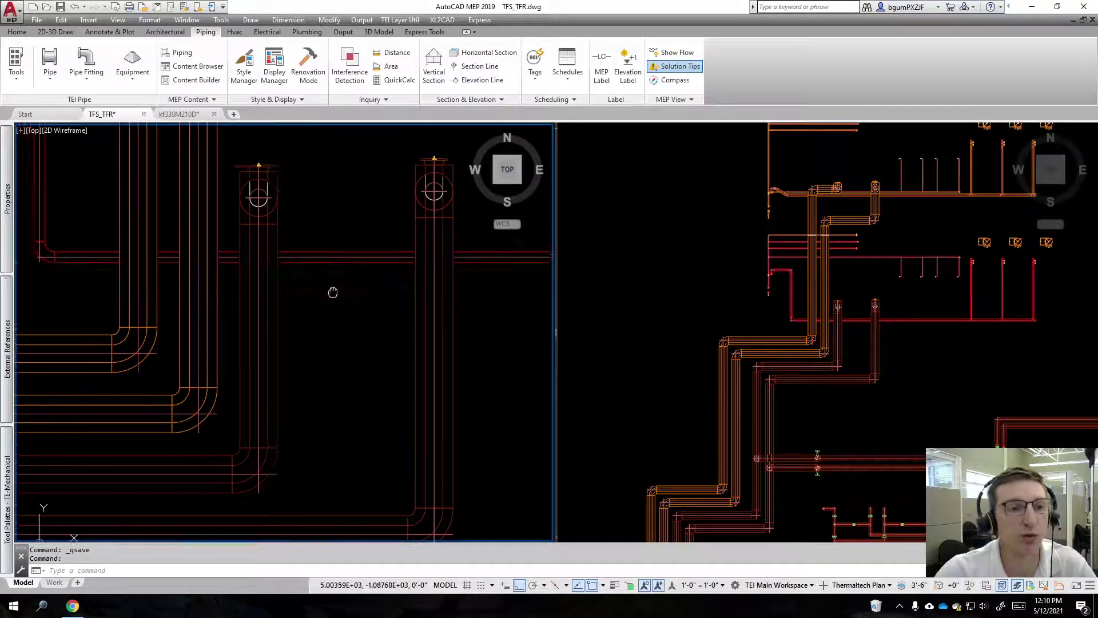
Step: Open Display Manager briefly, move its window, and close it again
click(272, 73)
drag(372, 38, 338, 42)
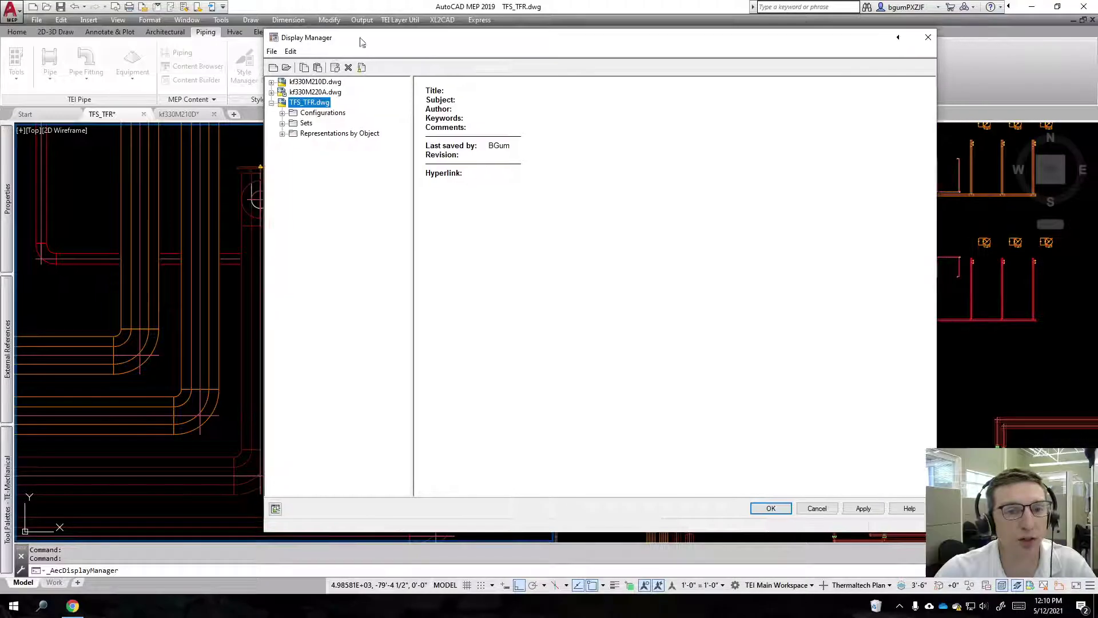
click(933, 36)
Step: Re-centre the view and select the top 3" Condensate Drain pipe on layer MNCD
scroll(289, 280, down, 5)
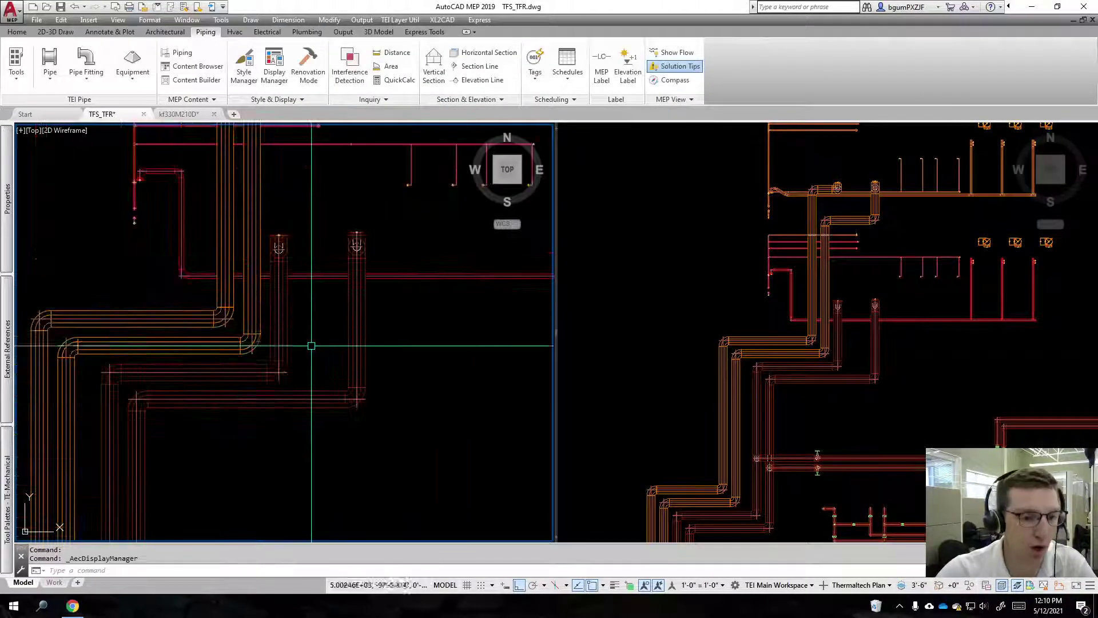
middle_drag(309, 343, 388, 343)
scroll(320, 217, up, 5)
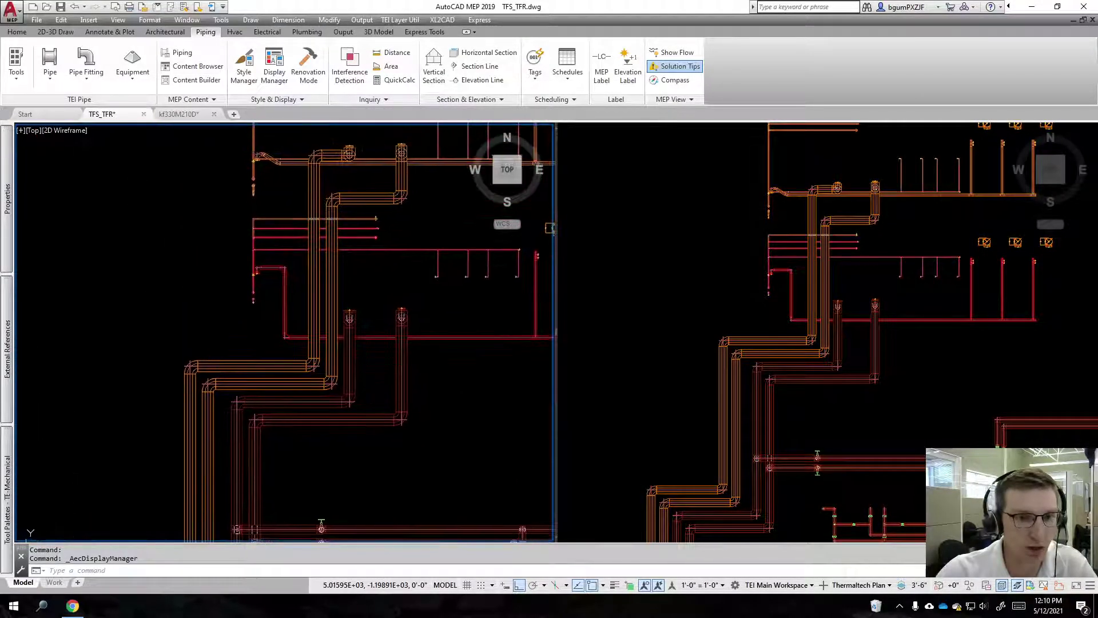
click(227, 189)
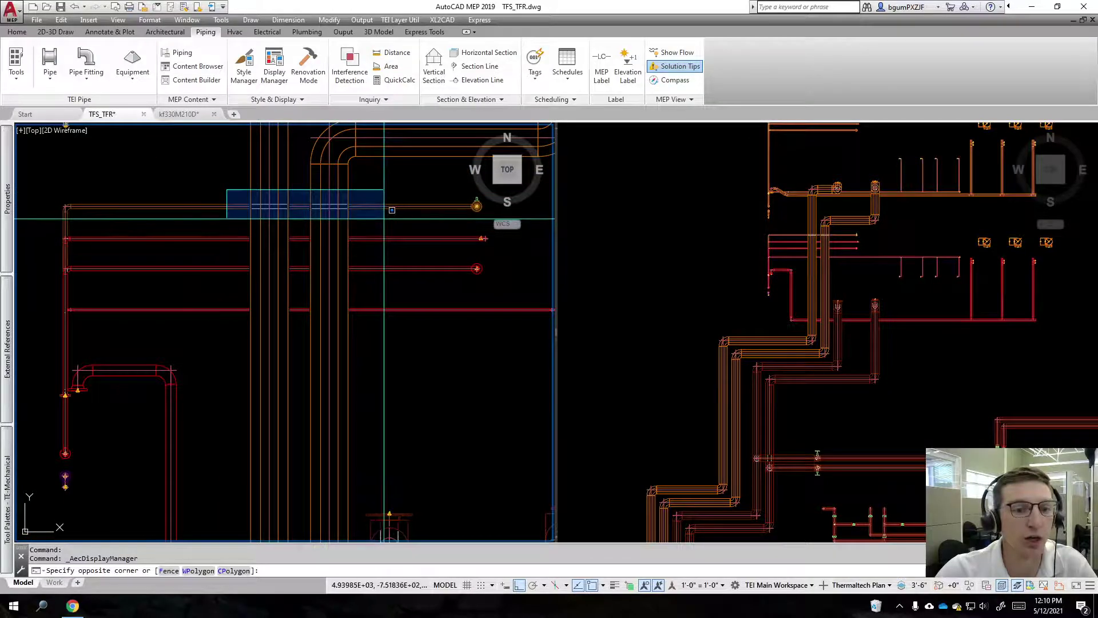
key(Escape)
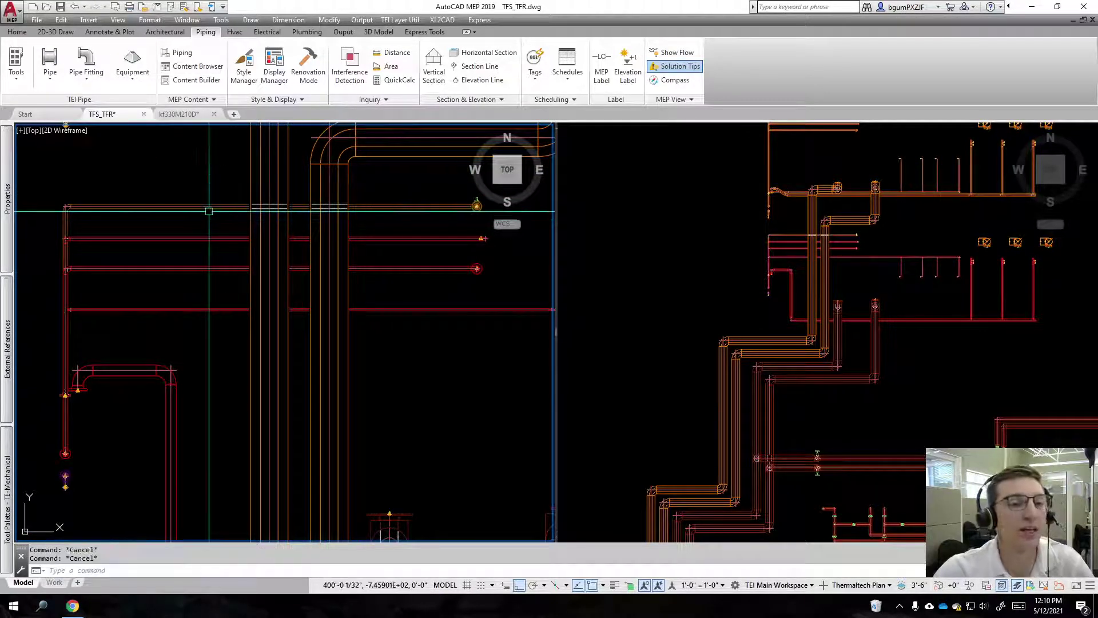
click(206, 207)
mouse_move(7, 197)
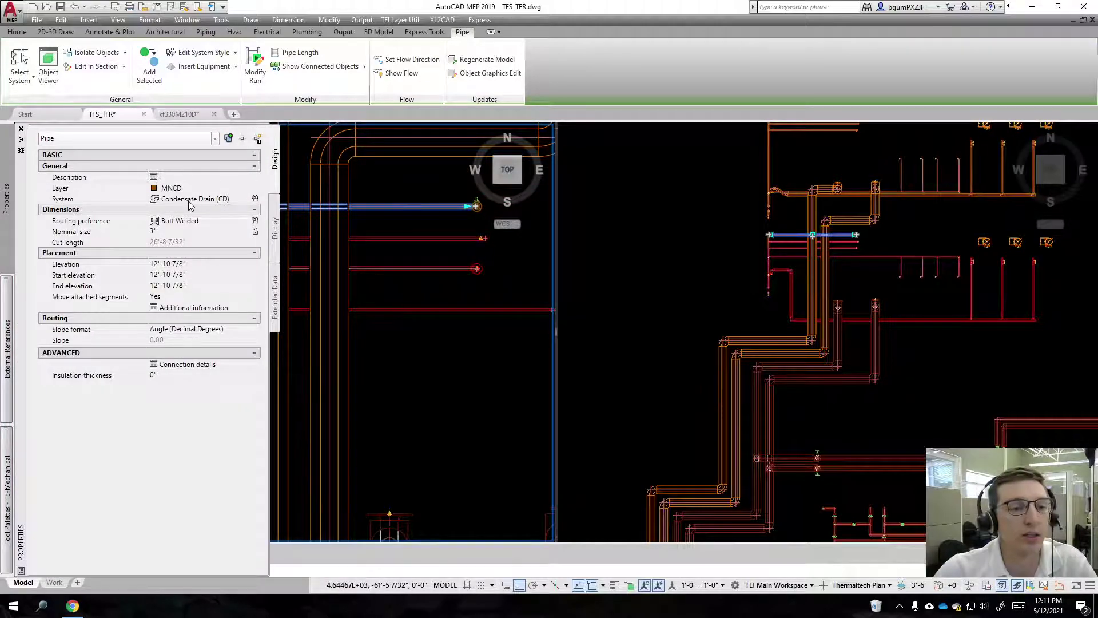
key(Escape)
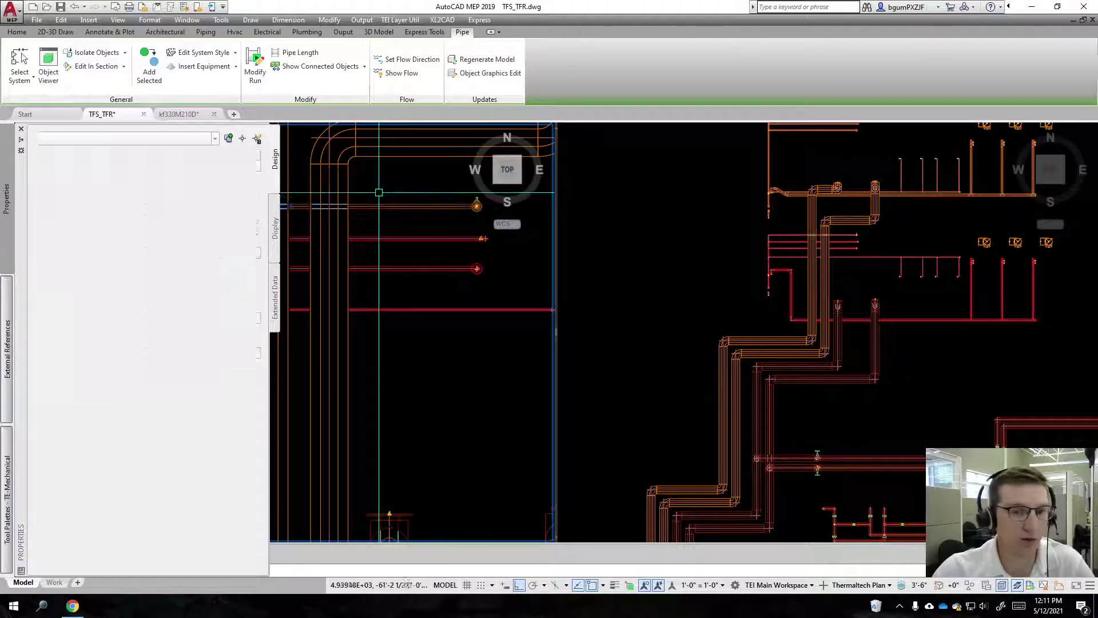
click(244, 64)
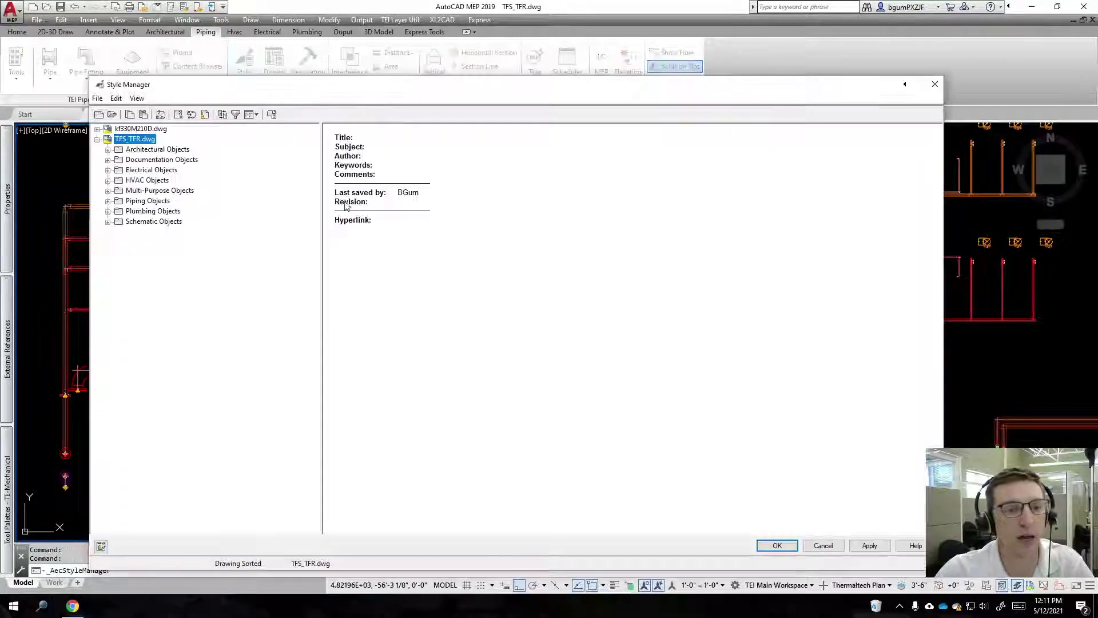
click(107, 201)
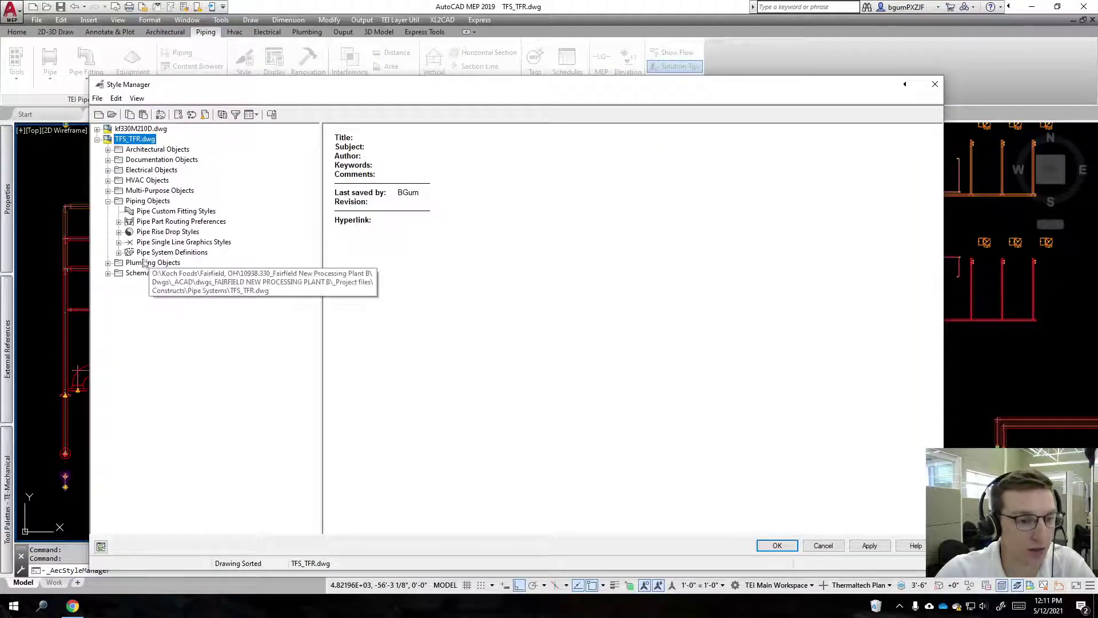
click(118, 252)
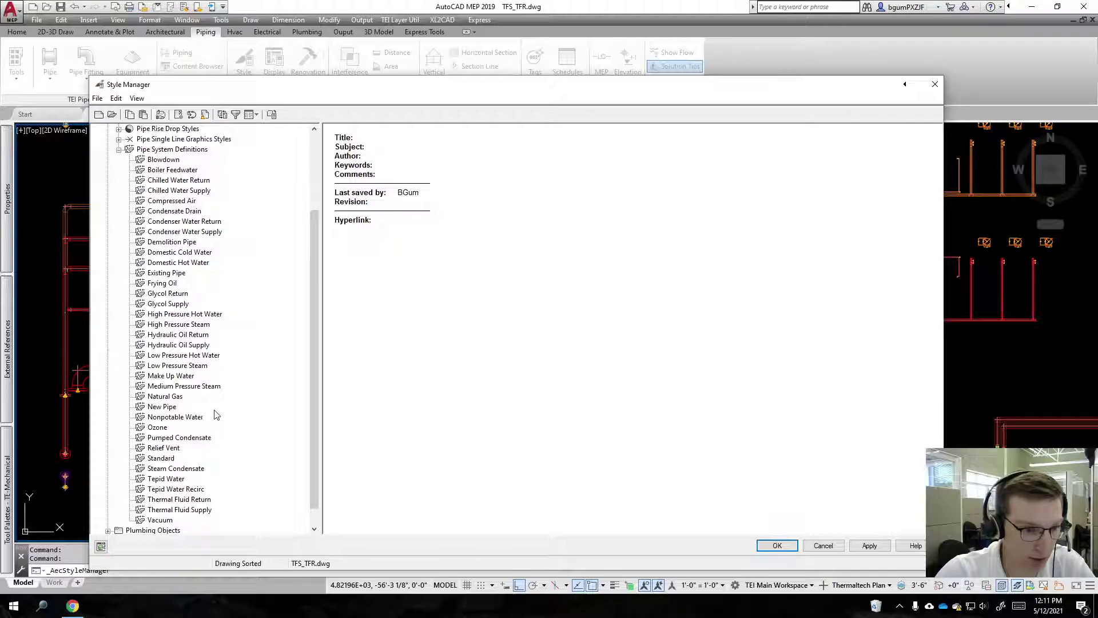
click(172, 211)
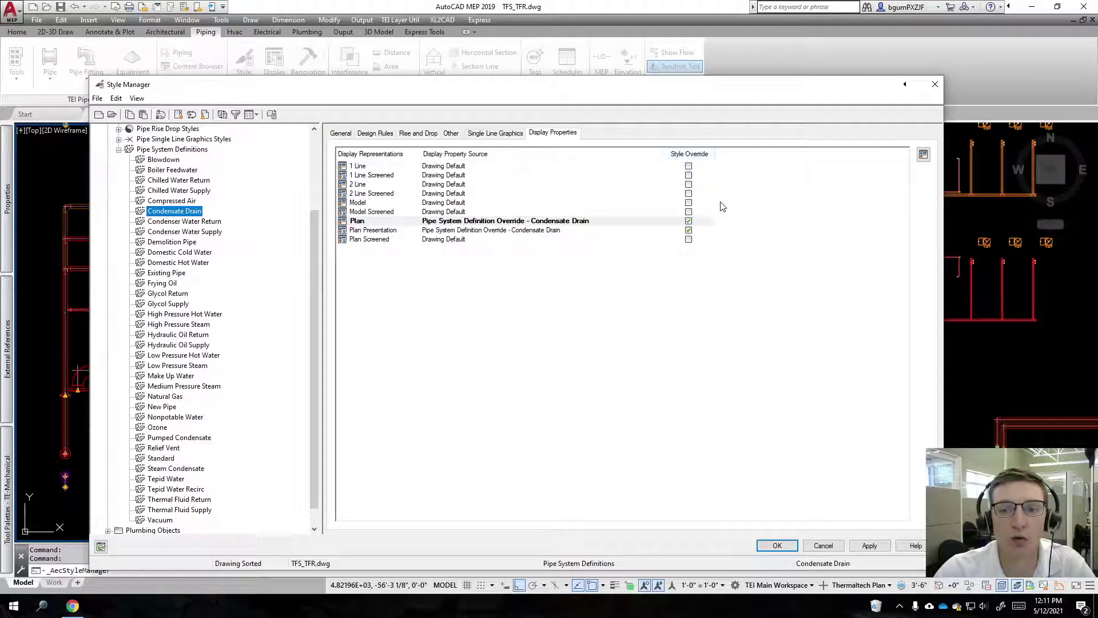
click(935, 84)
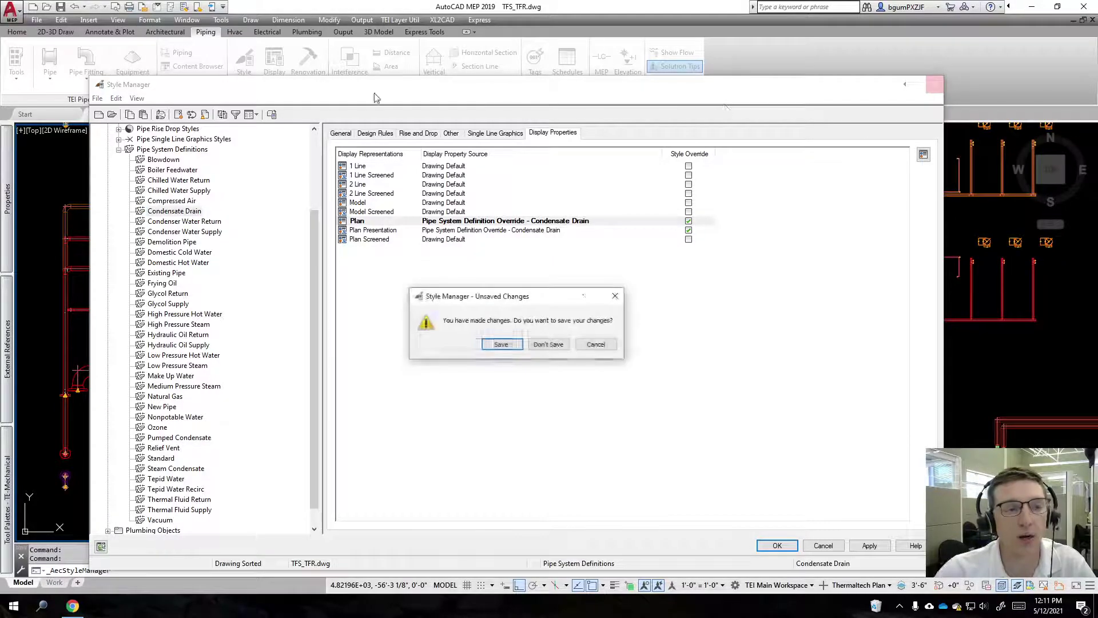
click(596, 344)
click(824, 546)
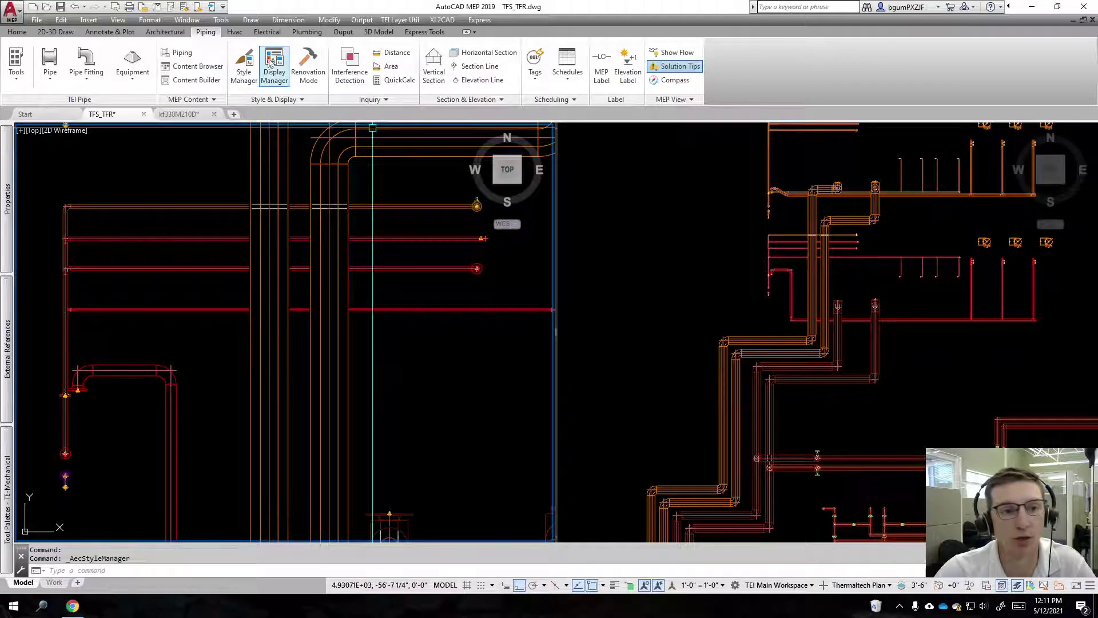
mouse_move(270, 151)
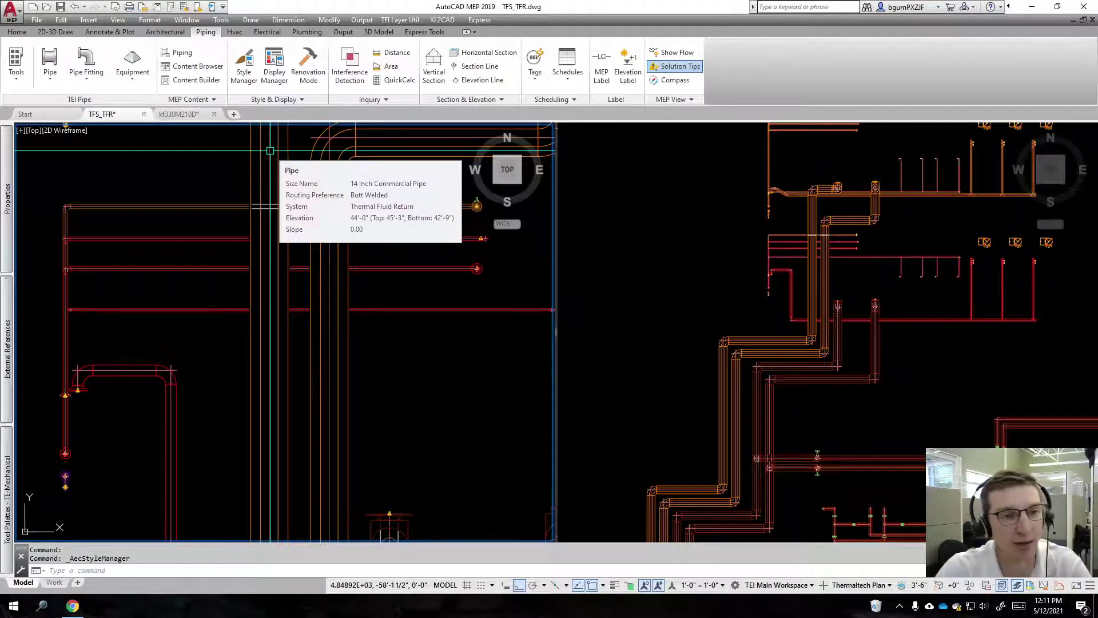
Step: Open Pipe's Plan display properties and check Contour - Hidden's colour, leaving it at 254
click(275, 64)
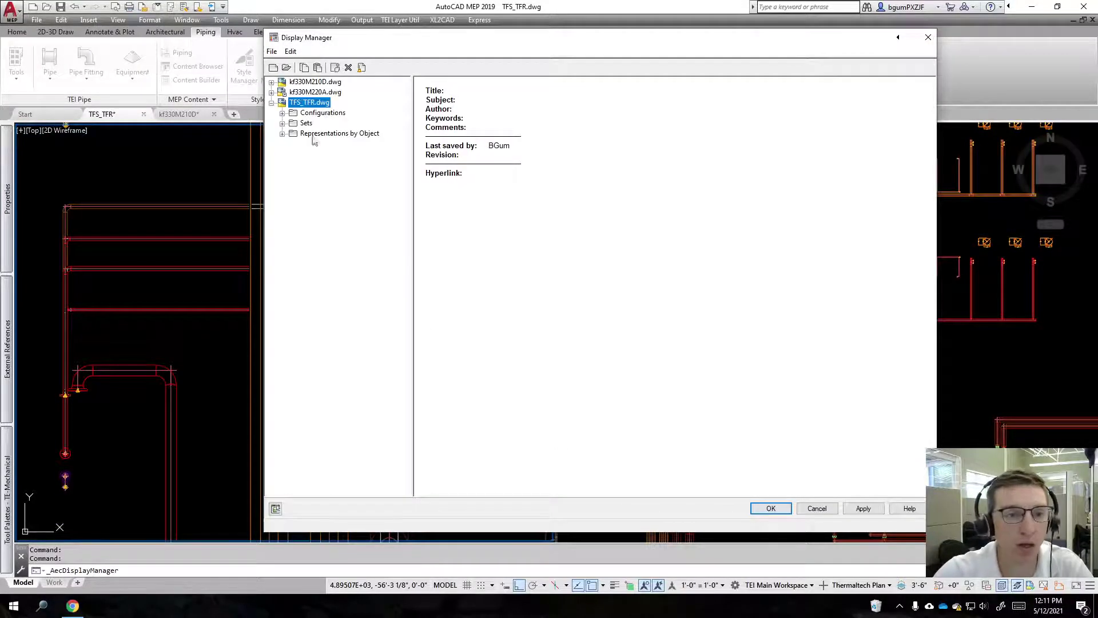
click(282, 134)
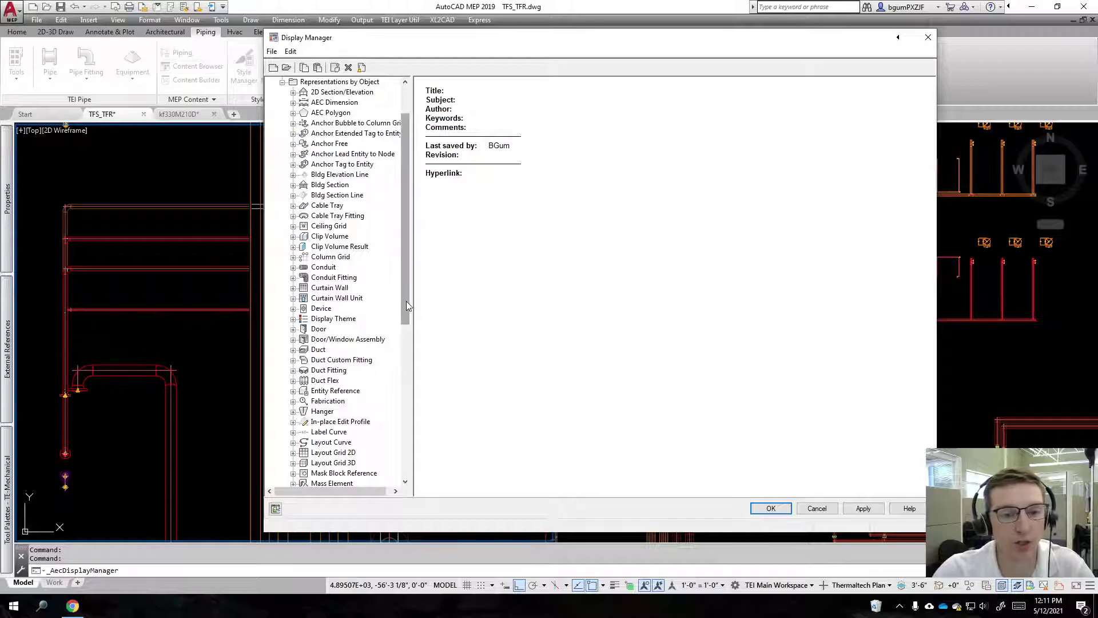
drag(407, 306, 408, 458)
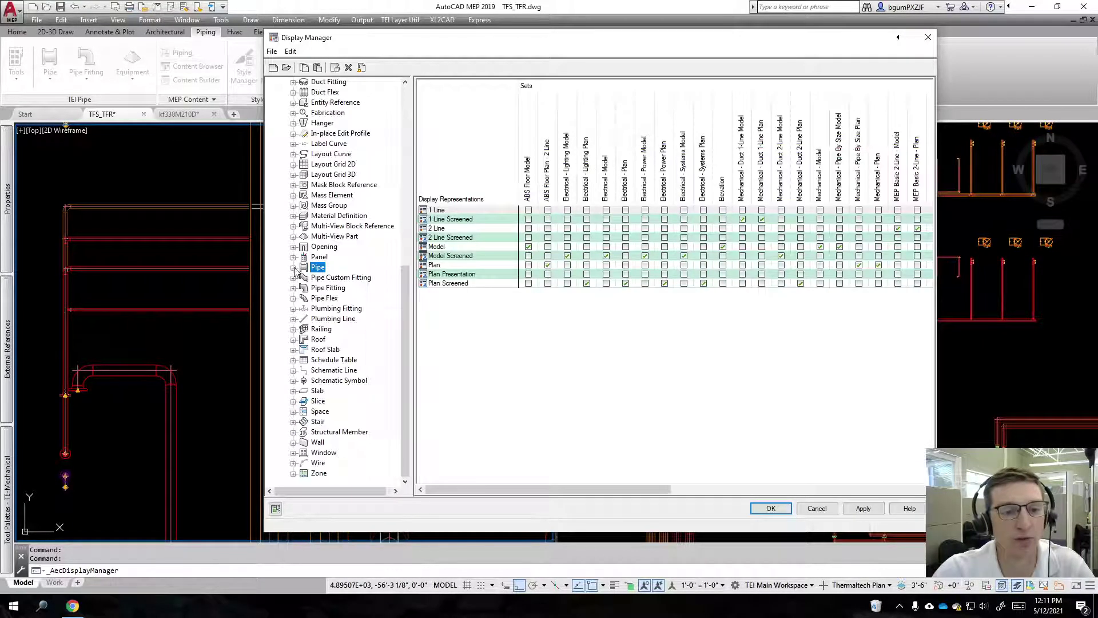
double_click(435, 265)
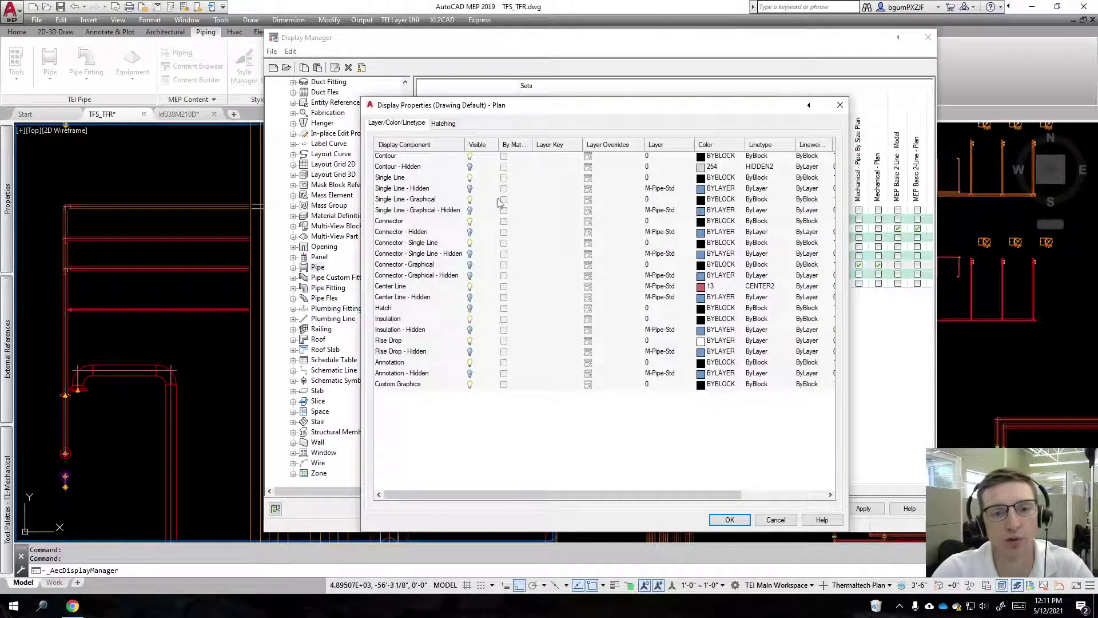
drag(536, 101, 398, 88)
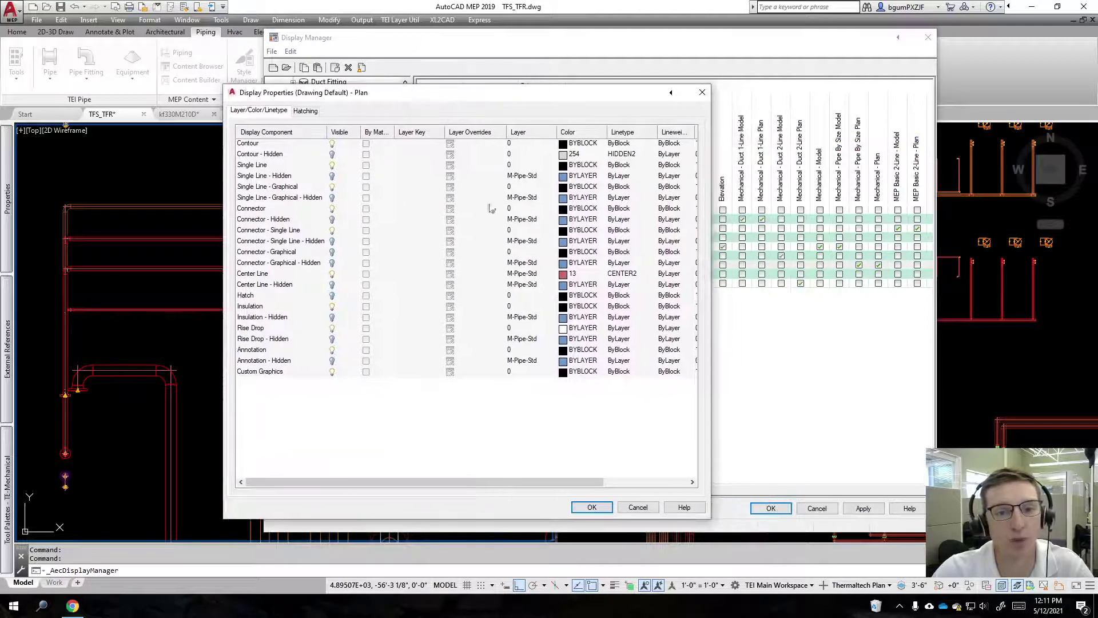
click(575, 158)
click(575, 155)
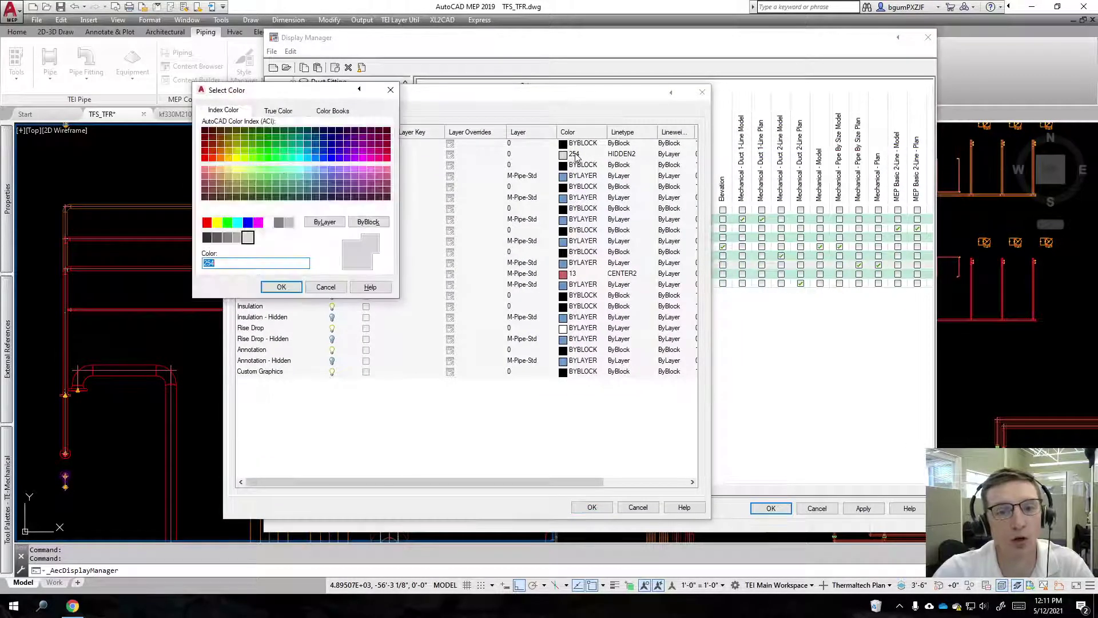
click(392, 91)
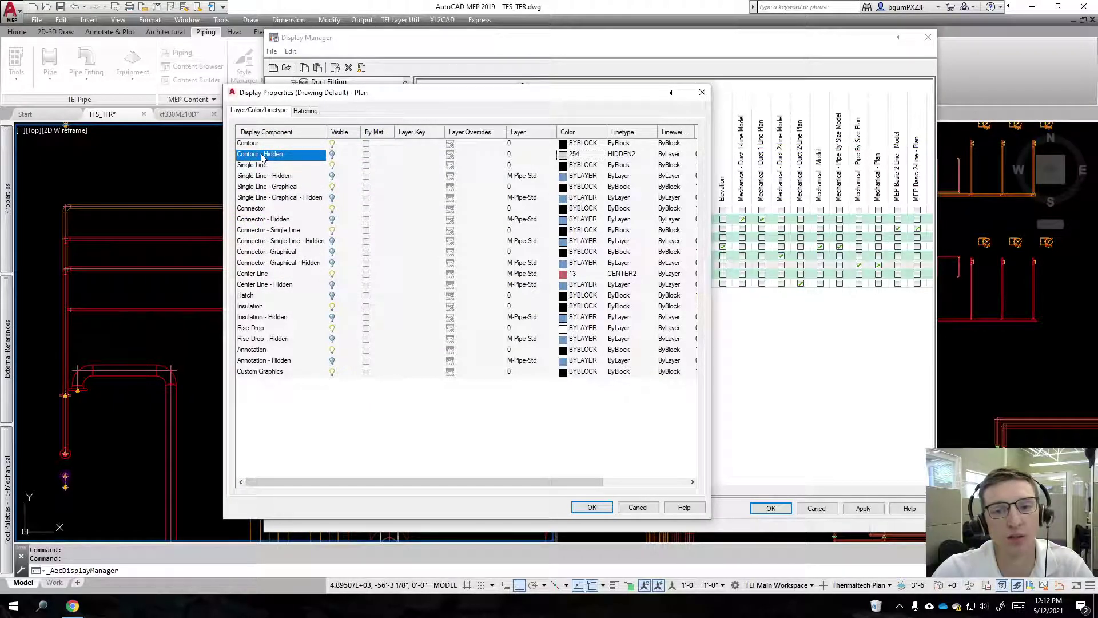
Step: Make all Pipe Plan Hidden components visible again, Contour through Annotation - Hidden
click(332, 154)
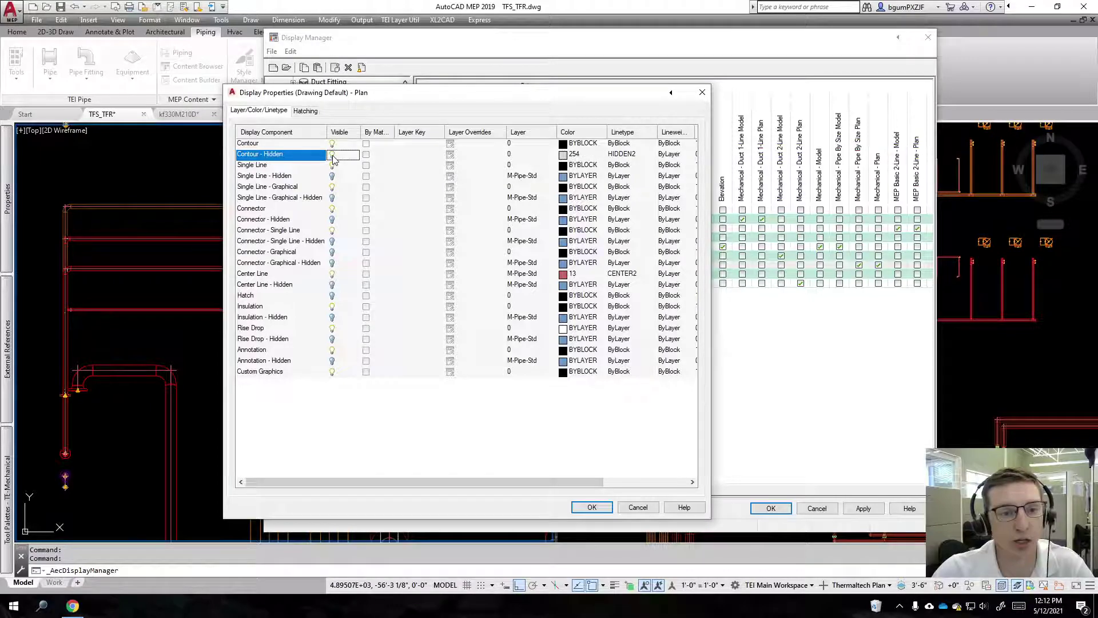
click(333, 177)
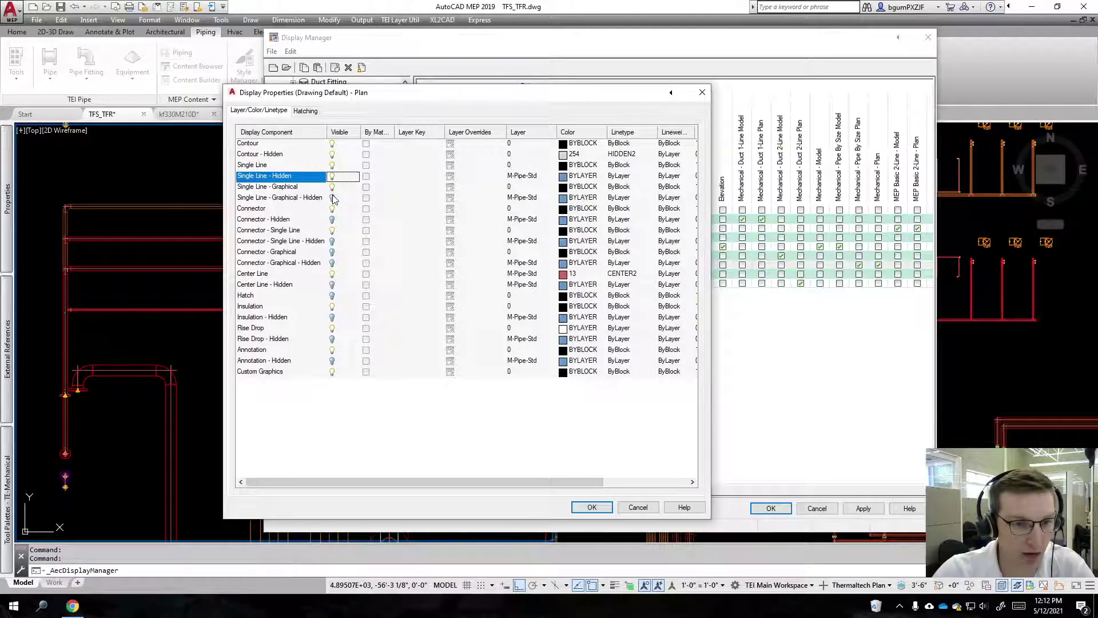
click(332, 198)
click(333, 221)
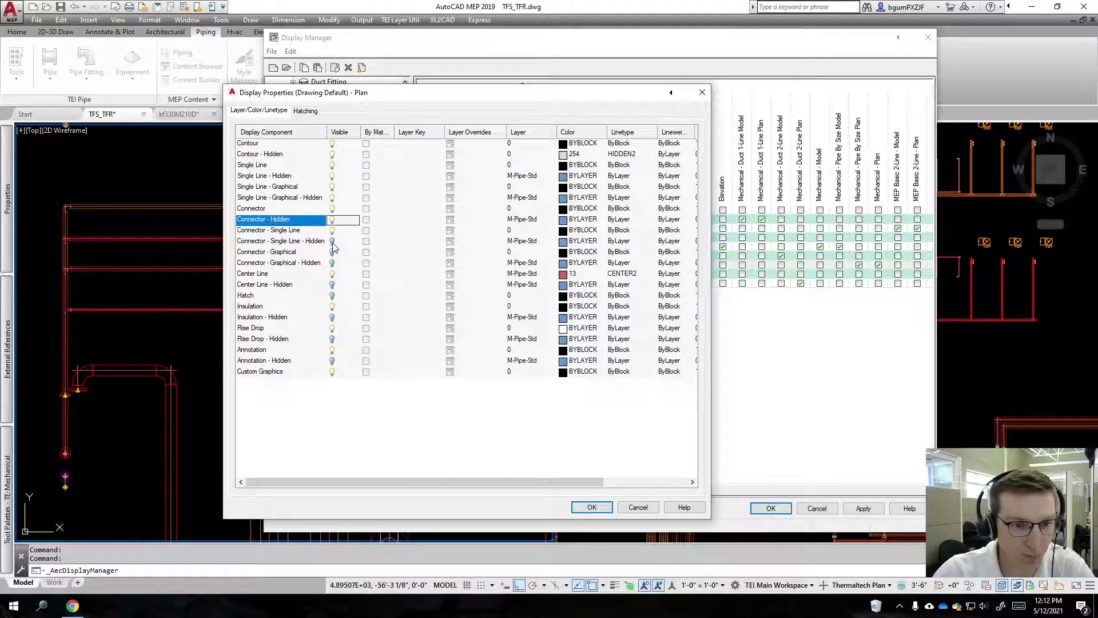
click(333, 241)
click(333, 263)
click(333, 286)
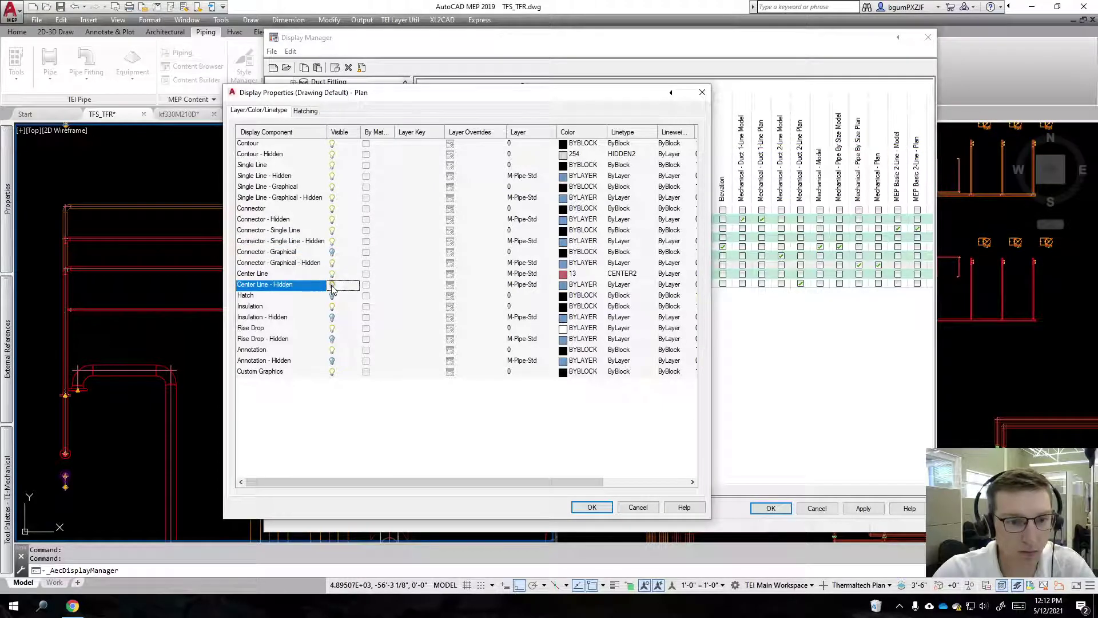
click(332, 318)
click(333, 340)
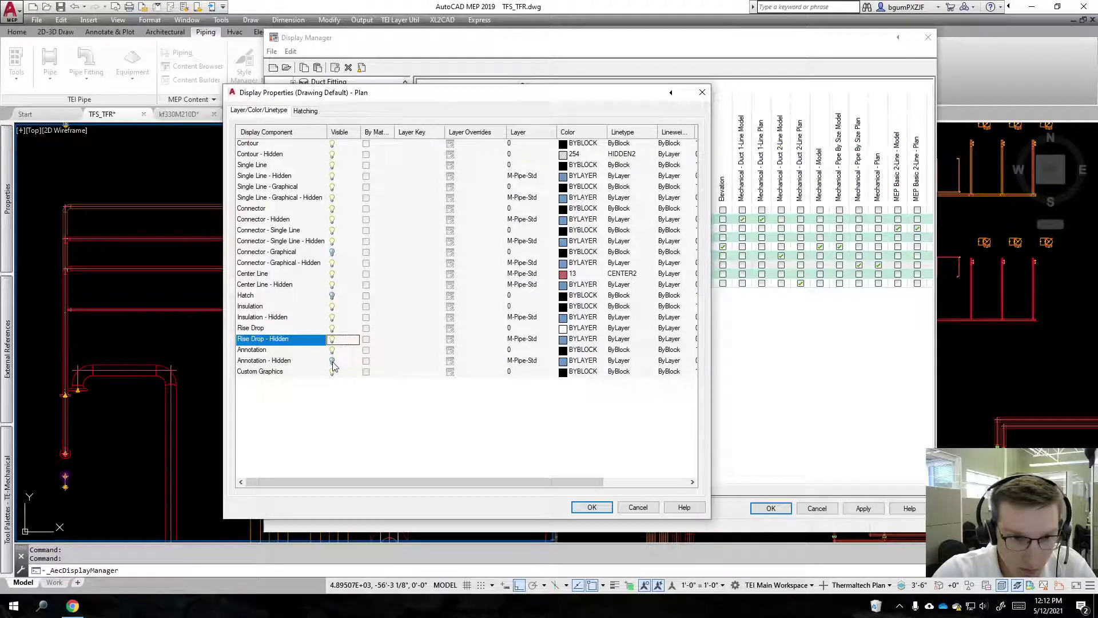
click(333, 361)
Step: Set the Contour - Hidden component's colour to ByBlock
click(574, 155)
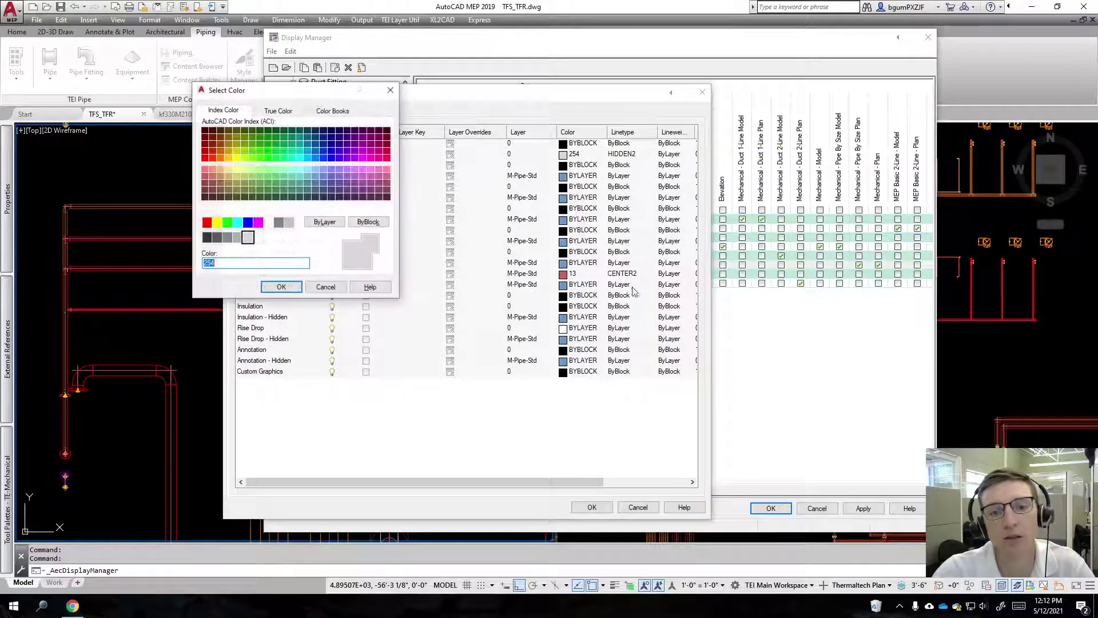
drag(309, 93, 560, 172)
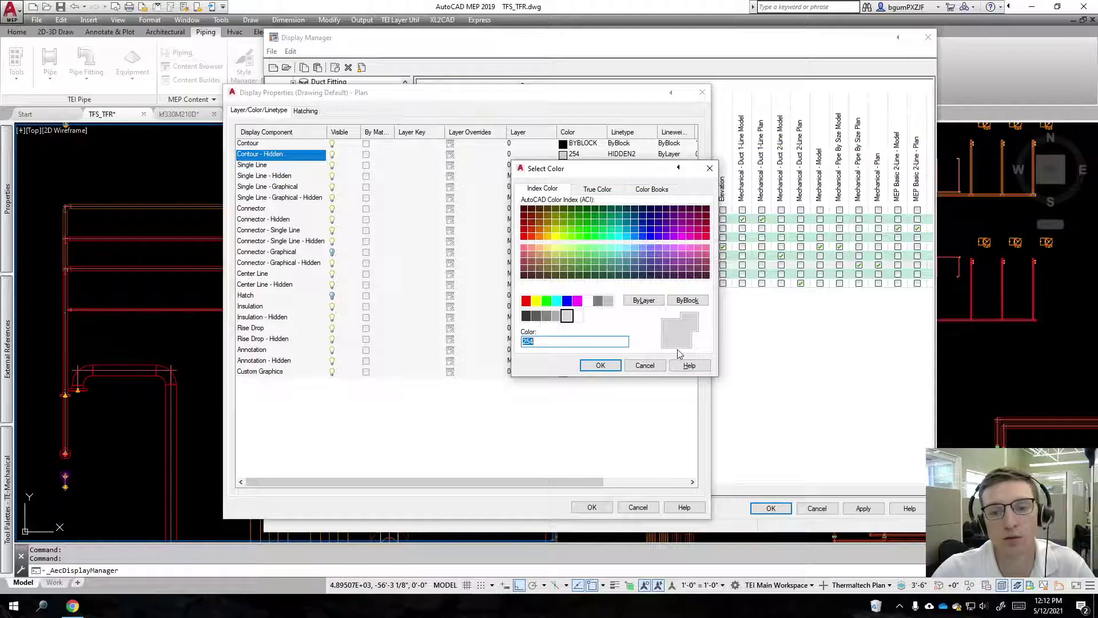
drag(632, 170, 518, 331)
click(572, 457)
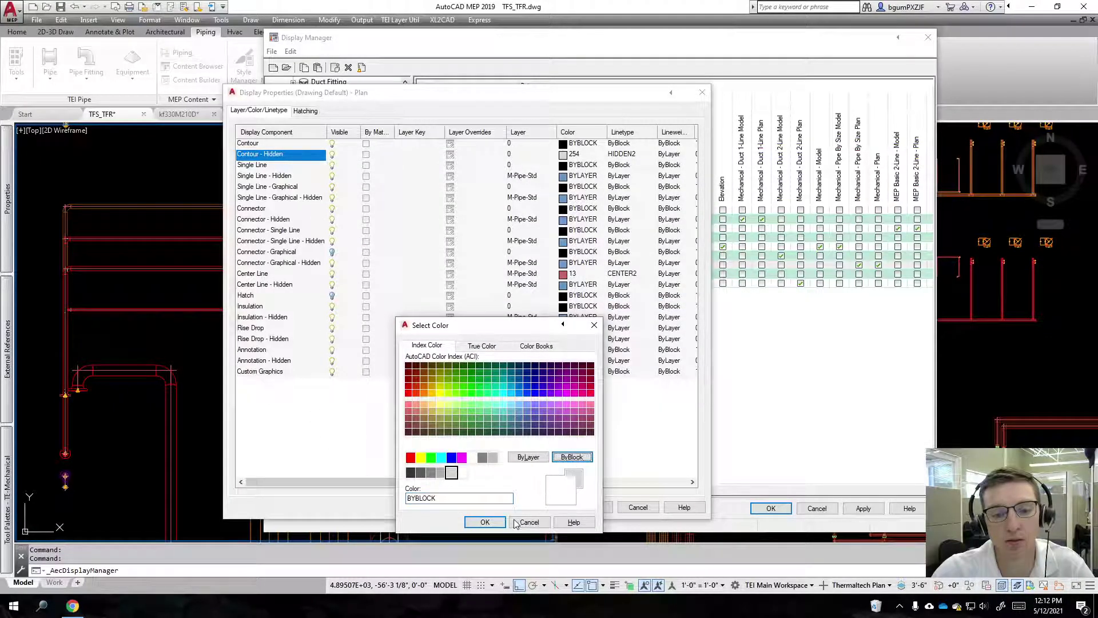
click(485, 522)
Step: Change the Contour - Hidden linetype from HIDDEN2 to ByBlock and apply the display settings
click(623, 156)
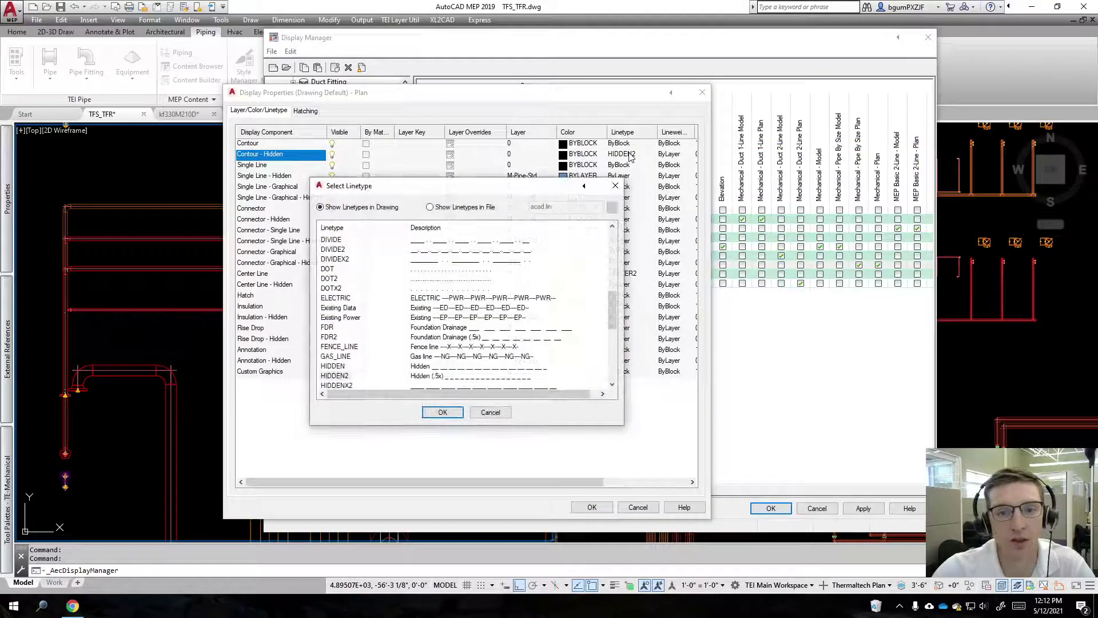
drag(614, 322, 614, 373)
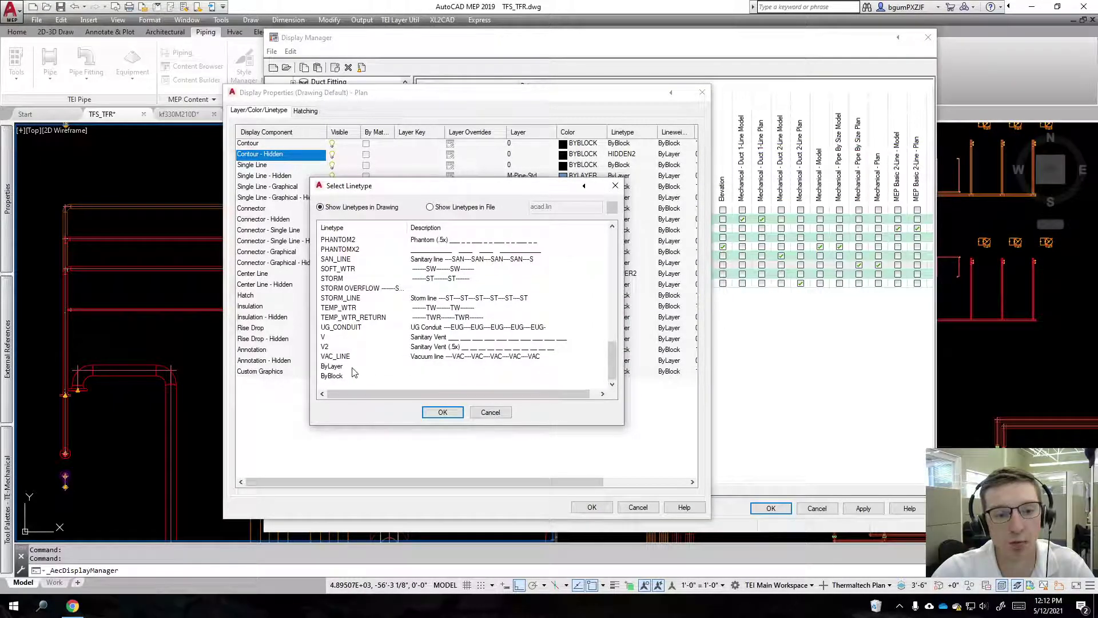
click(332, 376)
click(442, 412)
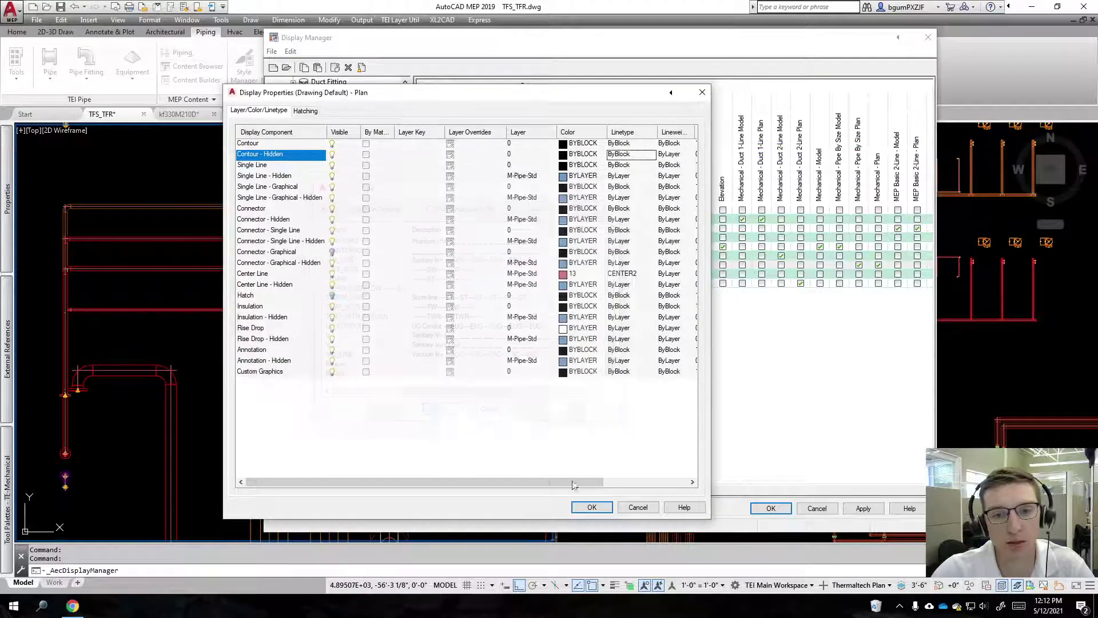
click(592, 506)
click(763, 511)
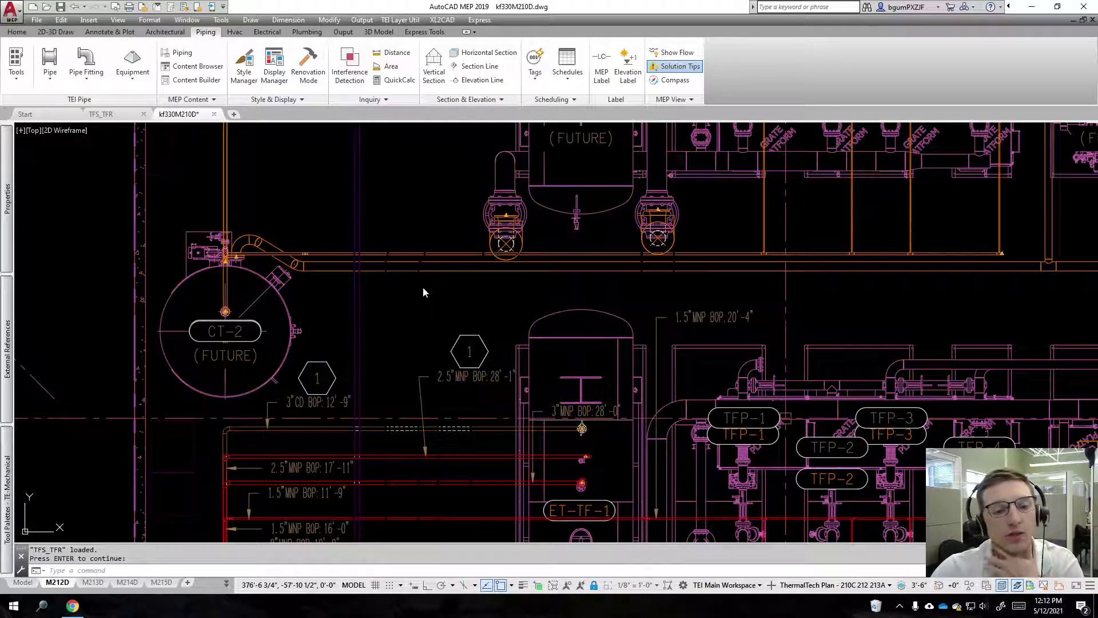
Step: Zoom in on the kf330M210D pipe crossings, then bring up the application menu
scroll(424, 285, up, 2)
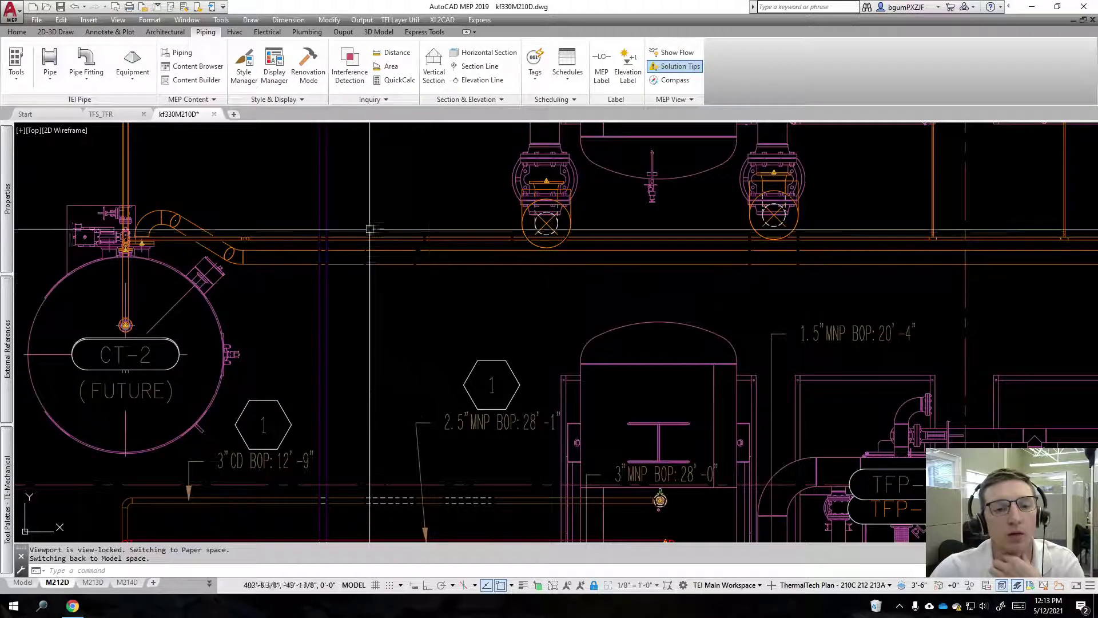
click(353, 206)
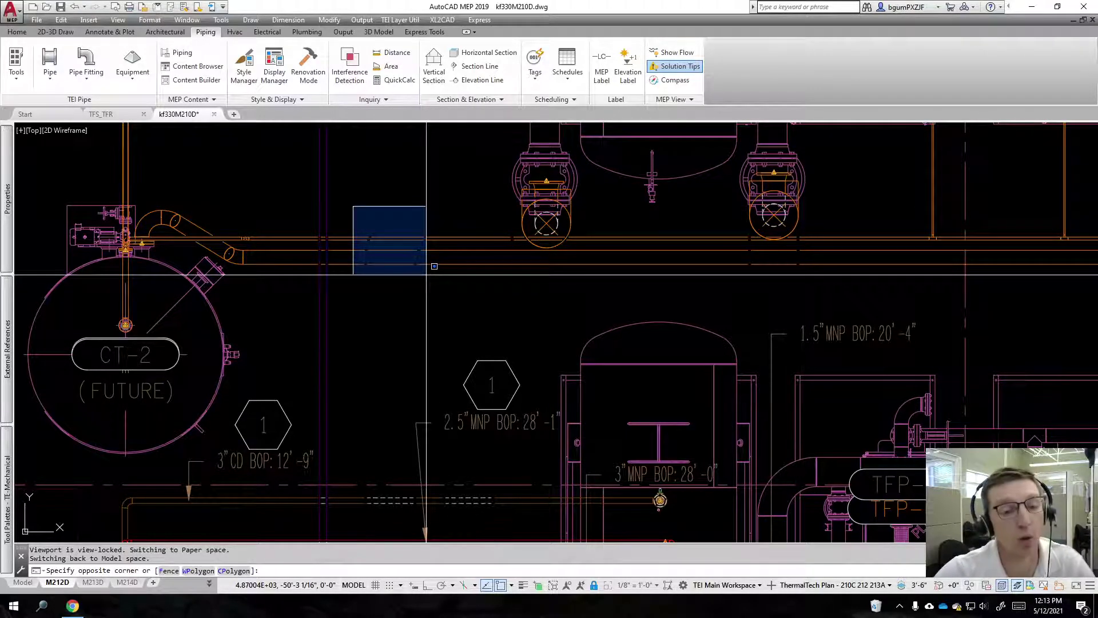
key(Escape)
scroll(371, 224, up, 3)
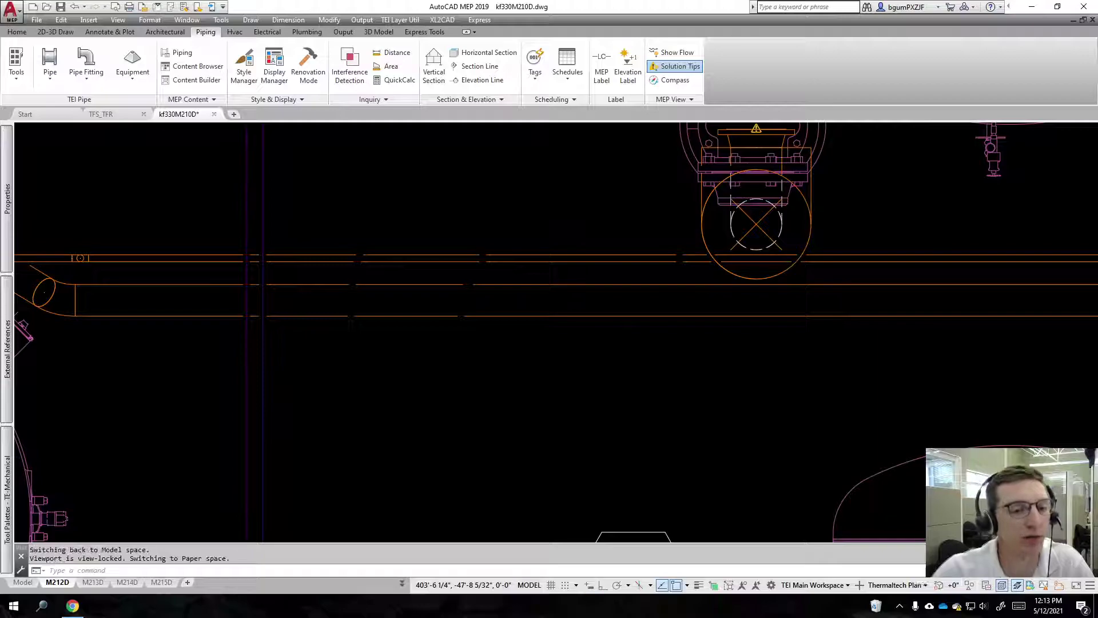
scroll(326, 223, down, 4)
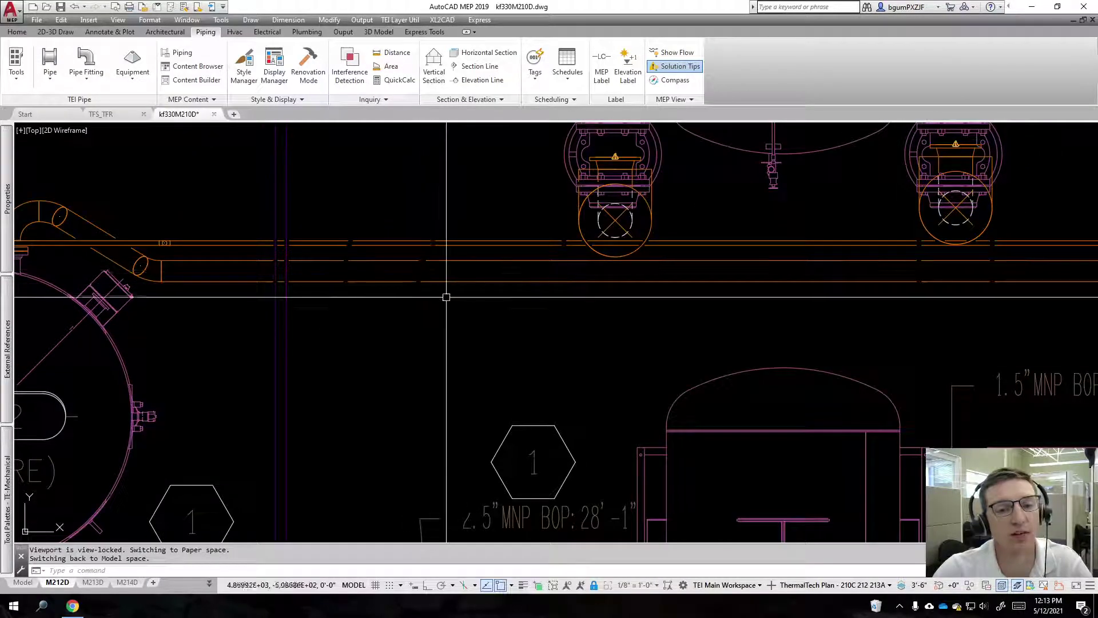
scroll(447, 297, down, 3)
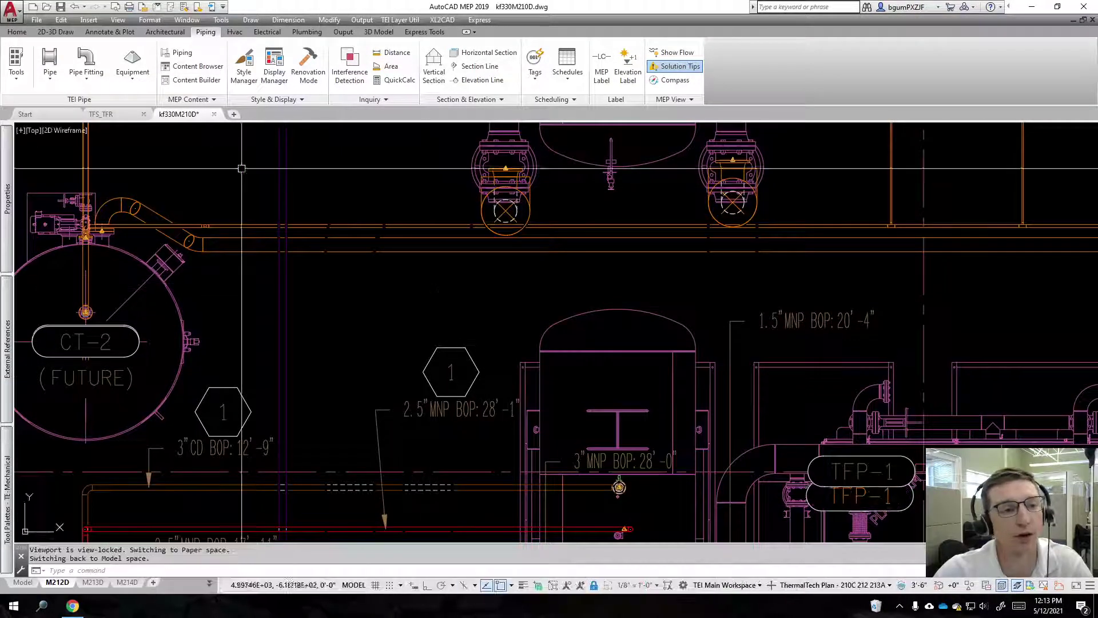
click(11, 9)
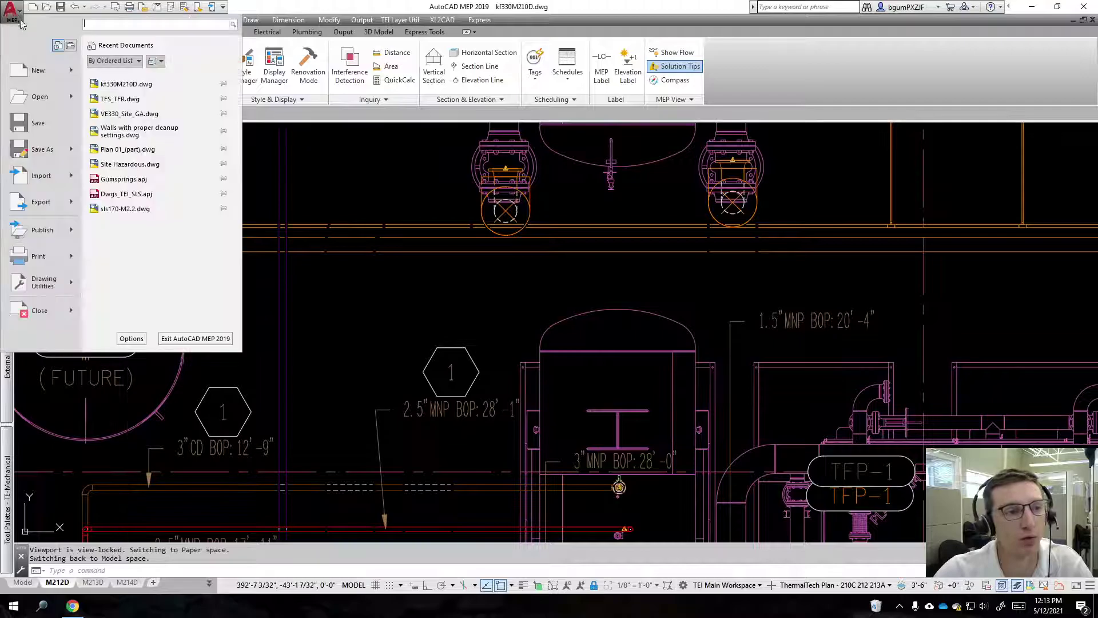
Step: In Options, uncheck Apply Gap to Outside and Apply Gap to Inside under MEP Display Control
click(129, 339)
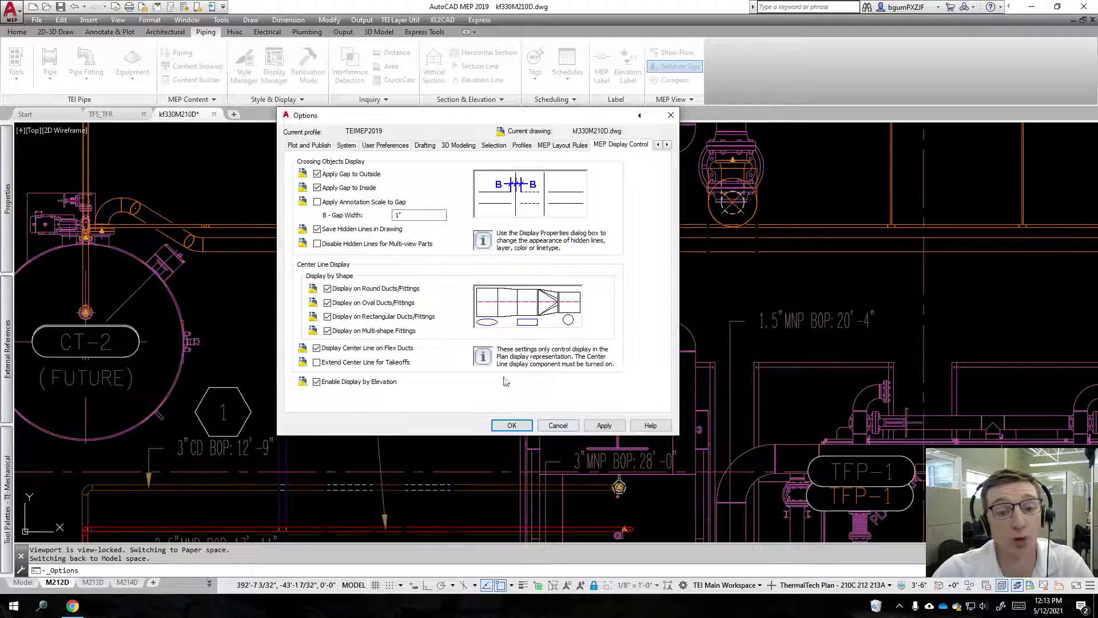
drag(392, 117, 325, 132)
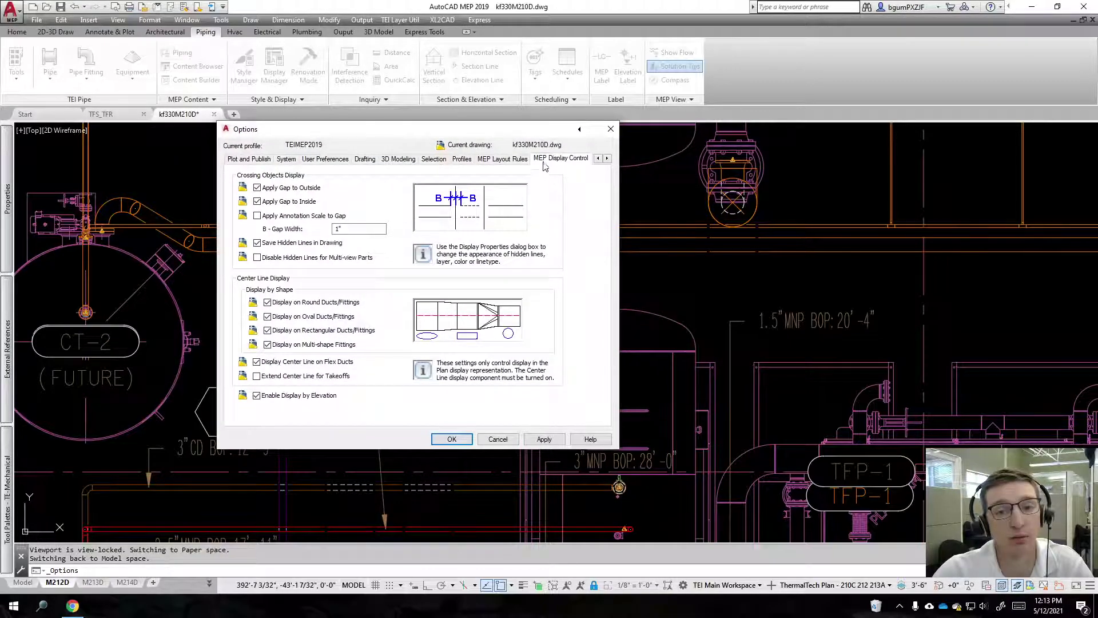
click(294, 189)
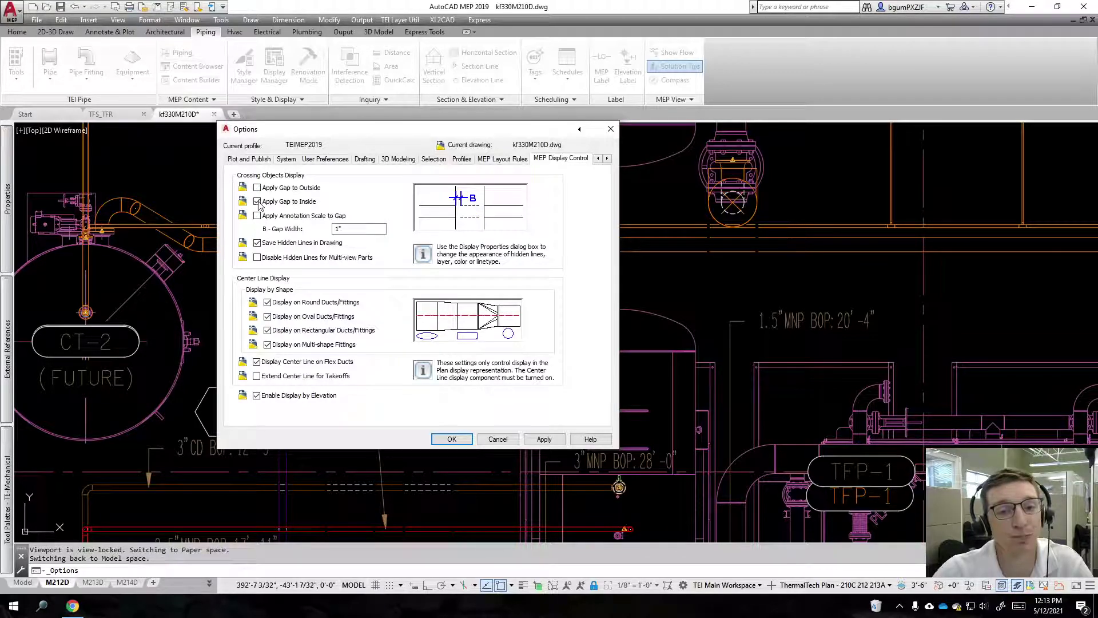
click(286, 191)
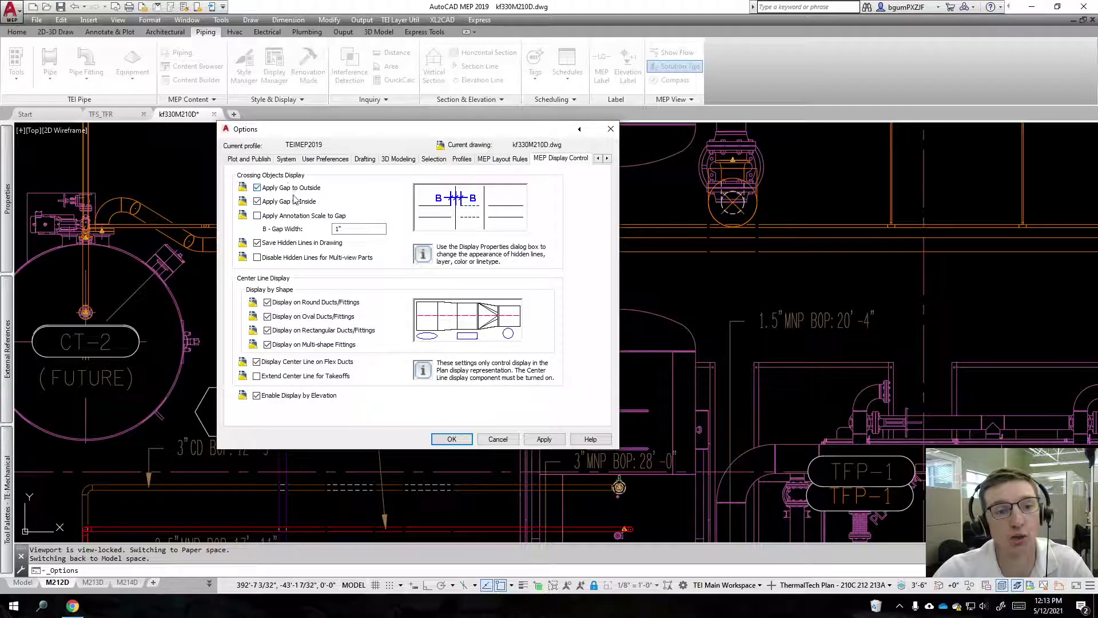
click(283, 202)
click(544, 440)
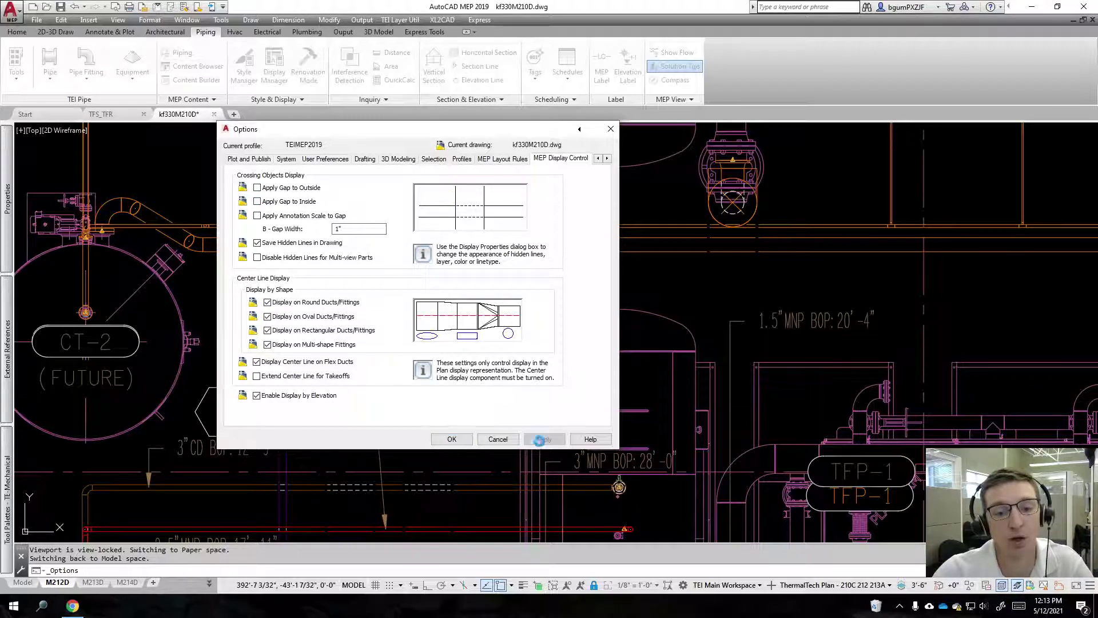
click(461, 441)
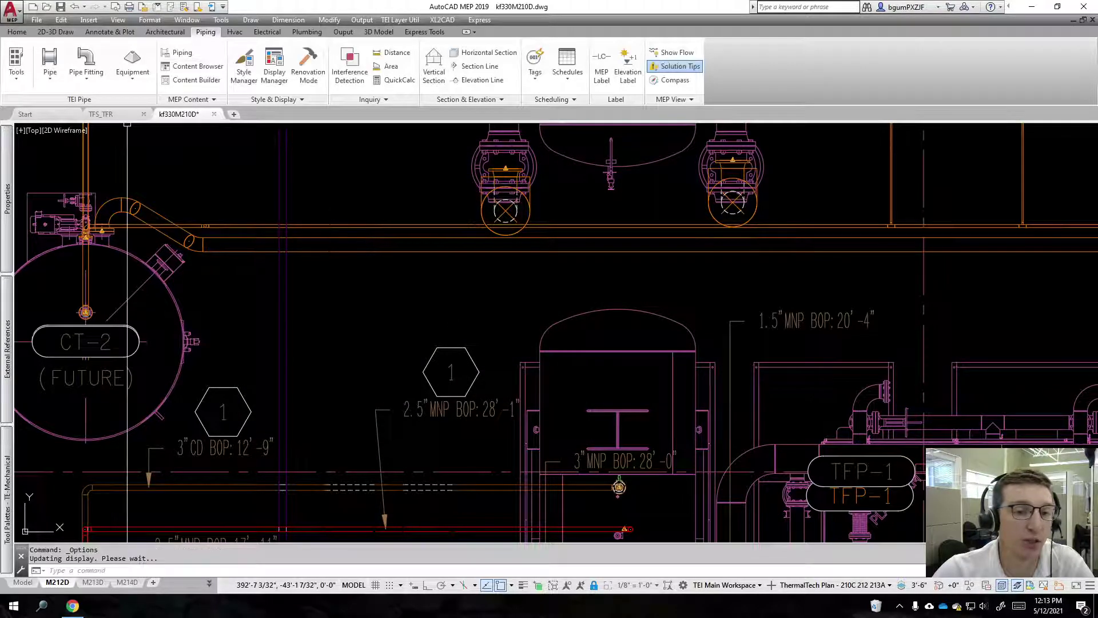
Step: Zoom and pan around the kf330M210D pipe crossings to check they now display without gaps
click(299, 184)
scroll(385, 257, down, 4)
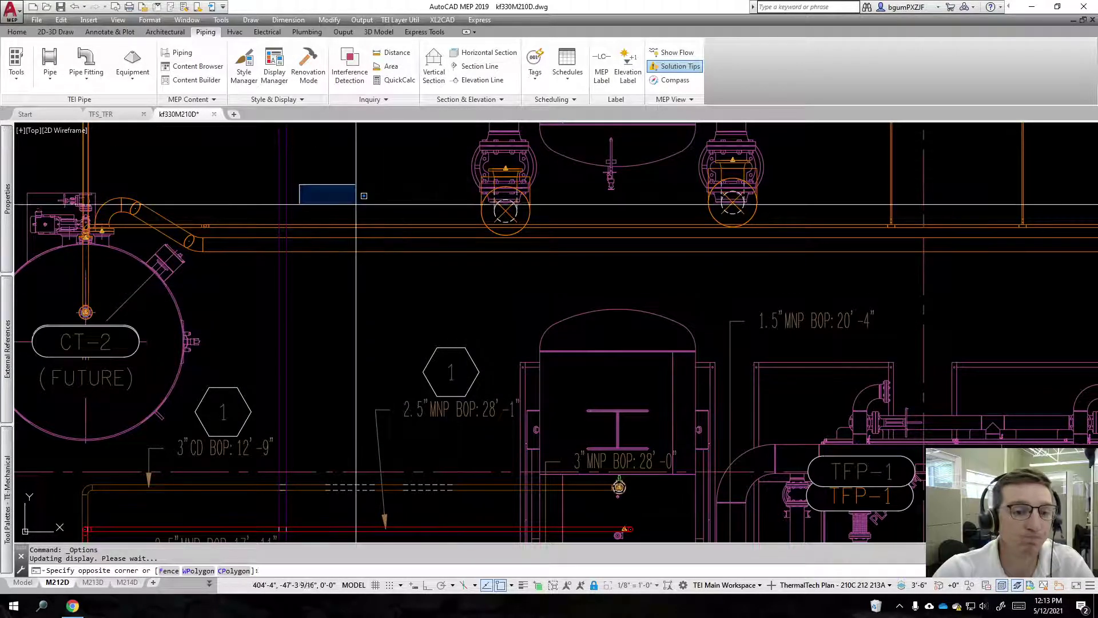
click(623, 255)
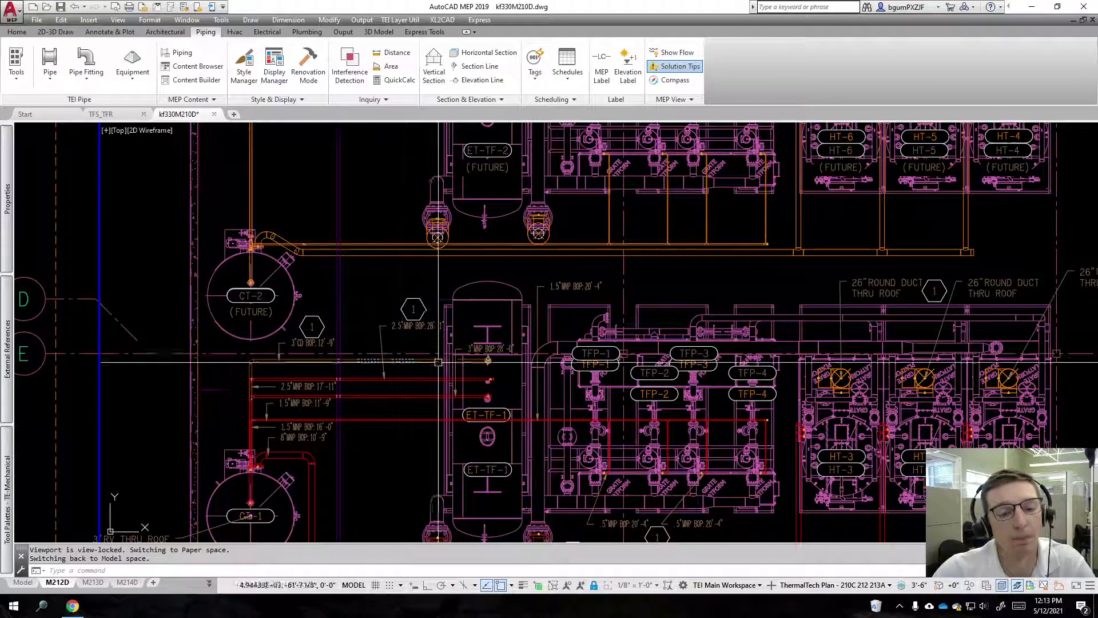
middle_drag(549, 332, 558, 311)
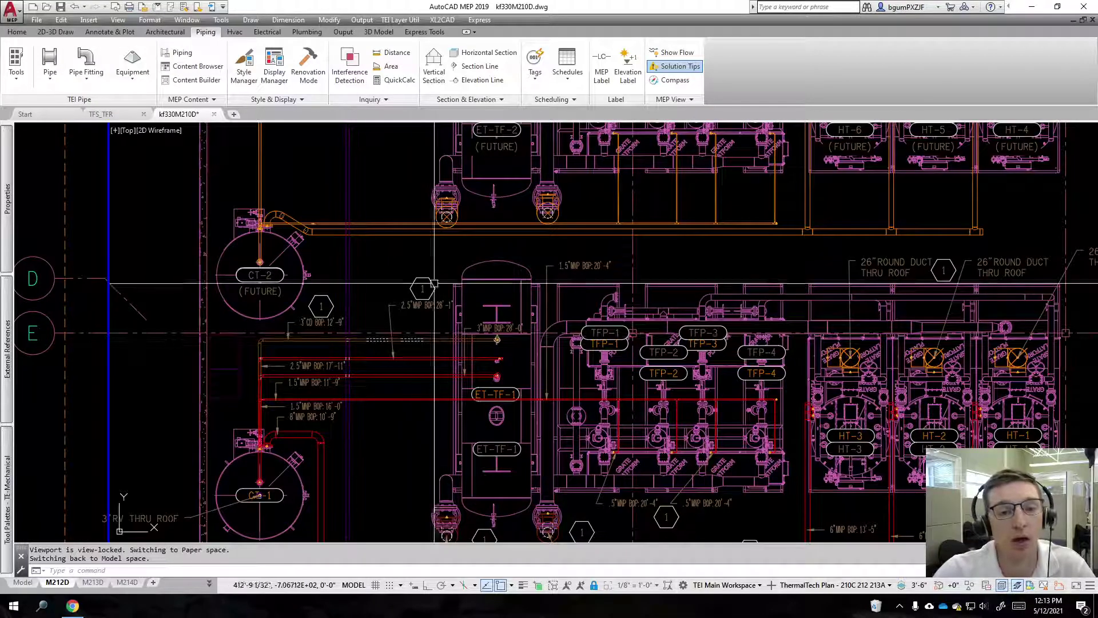
scroll(284, 221, up, 7)
scroll(280, 223, up, 3)
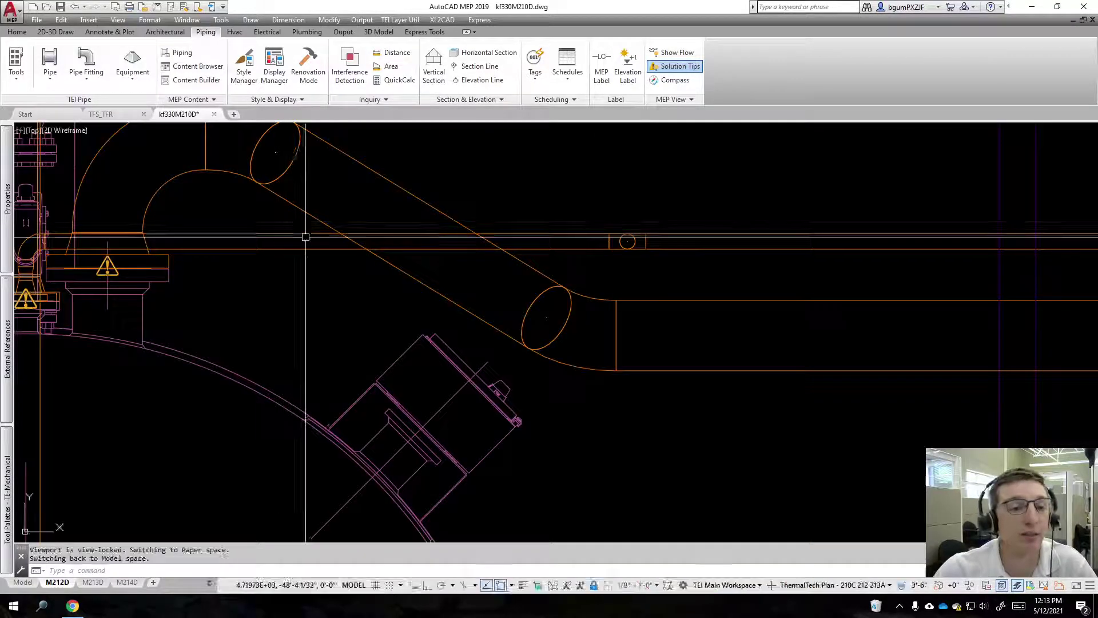
click(293, 221)
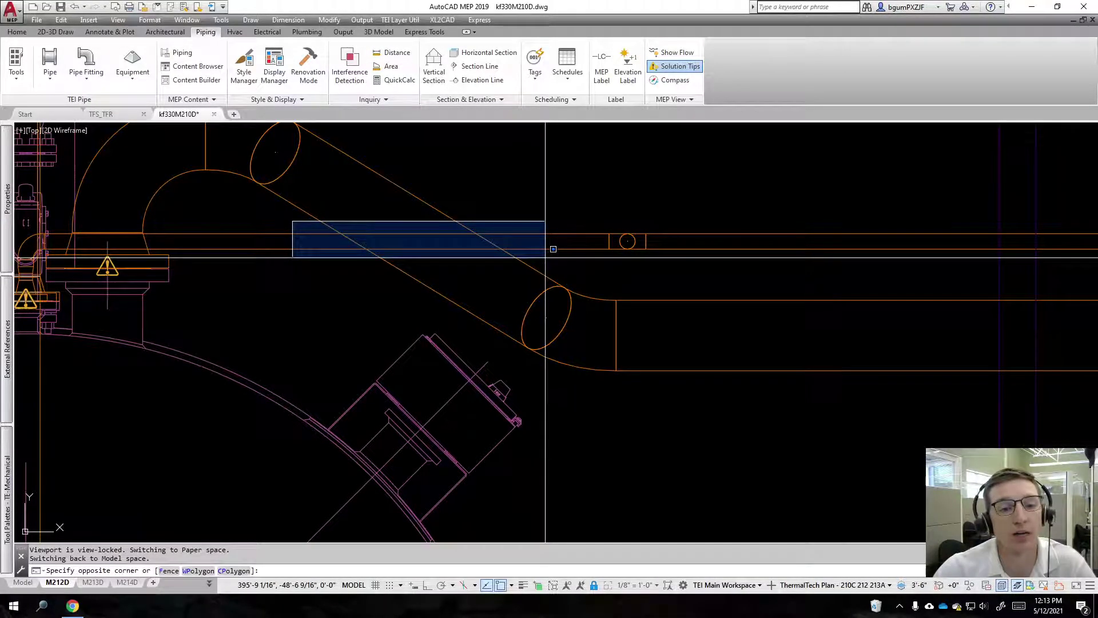
key(Escape)
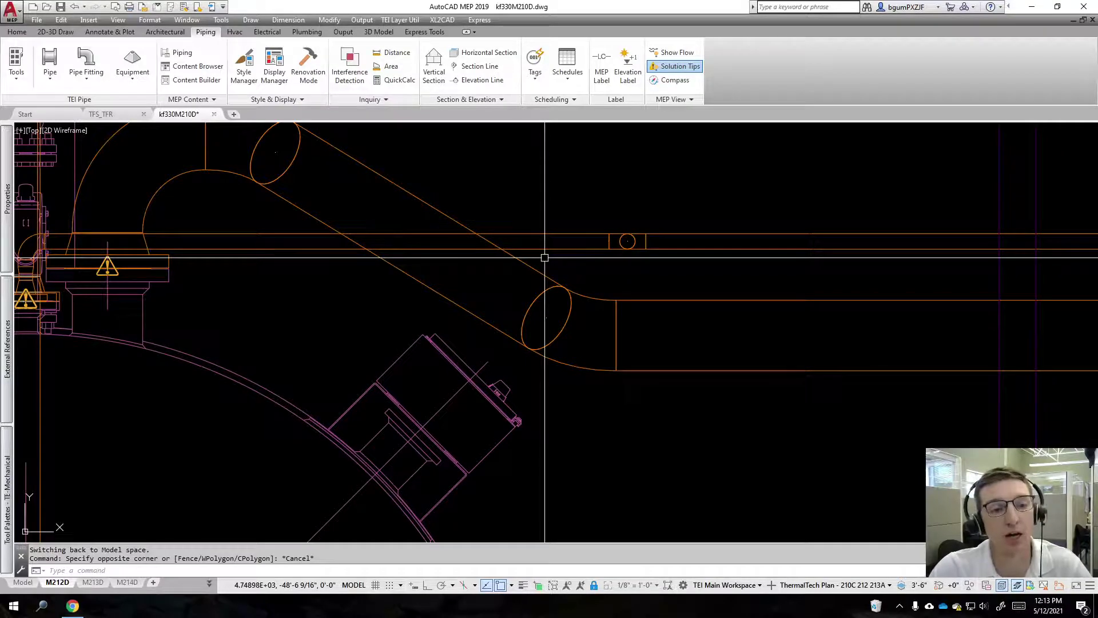
Step: Pan the plan to bring CT-2 and the TFP pump equipment into view
scroll(546, 254, down, 2)
scroll(545, 258, down, 6)
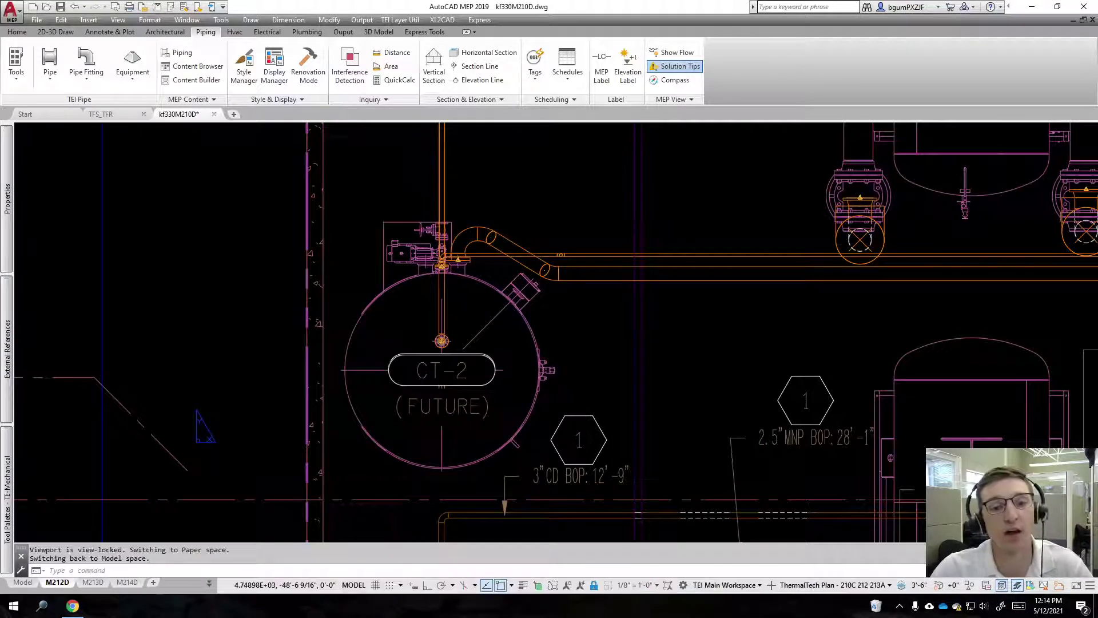
mouse_move(647, 288)
middle_down()
mouse_move(479, 301)
mouse_move(468, 325)
middle_up()
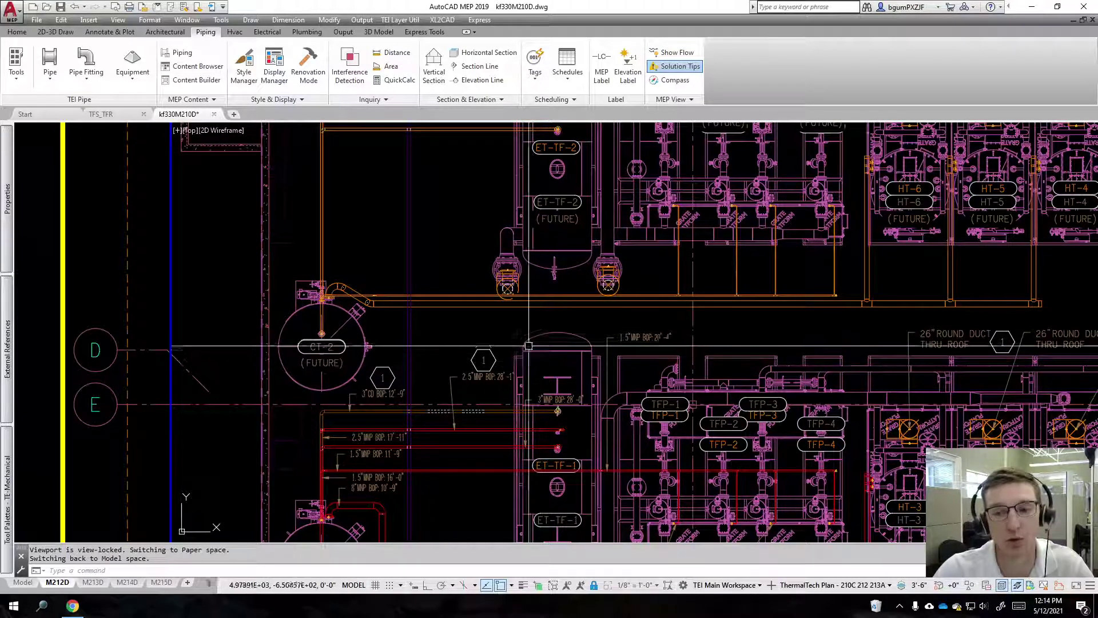
scroll(526, 343, down, 2)
mouse_move(483, 335)
middle_down()
mouse_move(405, 289)
mouse_move(349, 294)
mouse_move(325, 322)
middle_up()
scroll(380, 261, up, 2)
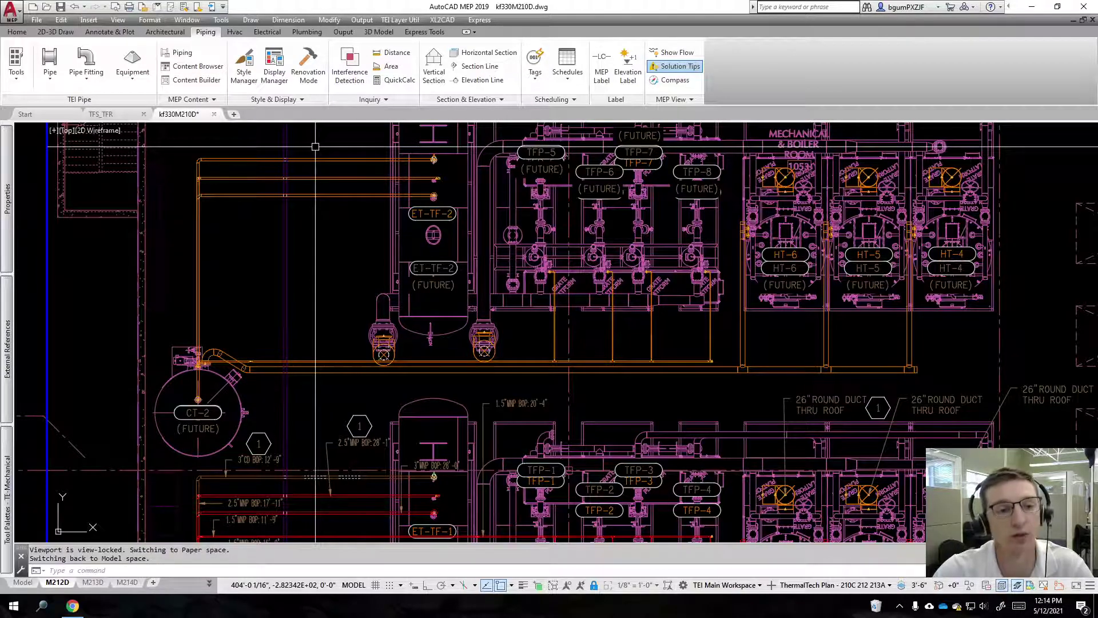
click(102, 115)
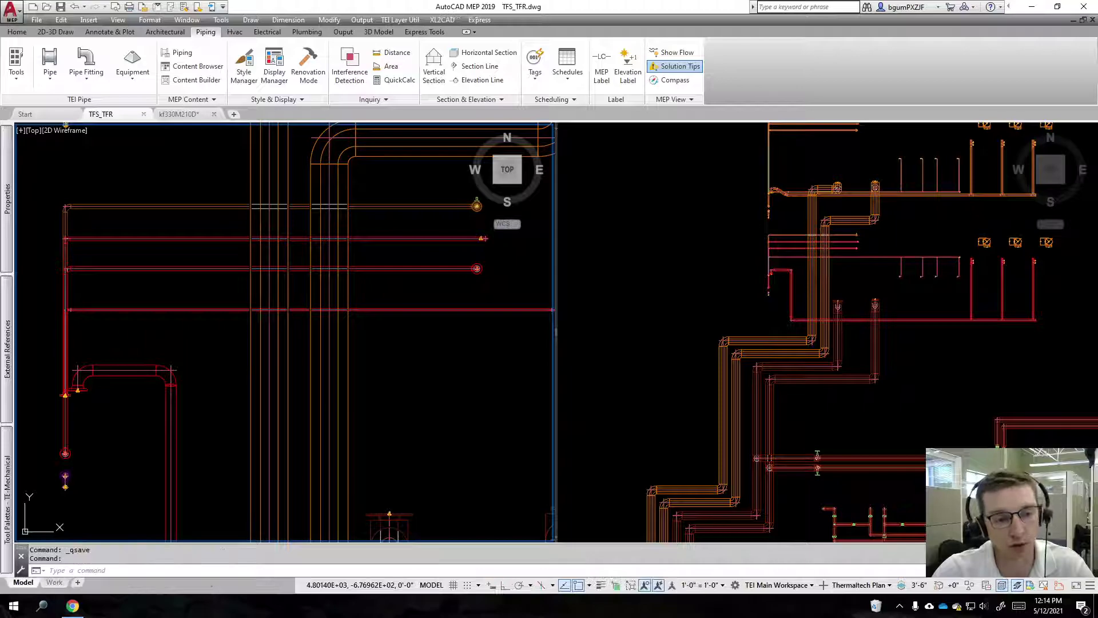
scroll(375, 288, down, 2)
middle_drag(392, 296, 321, 387)
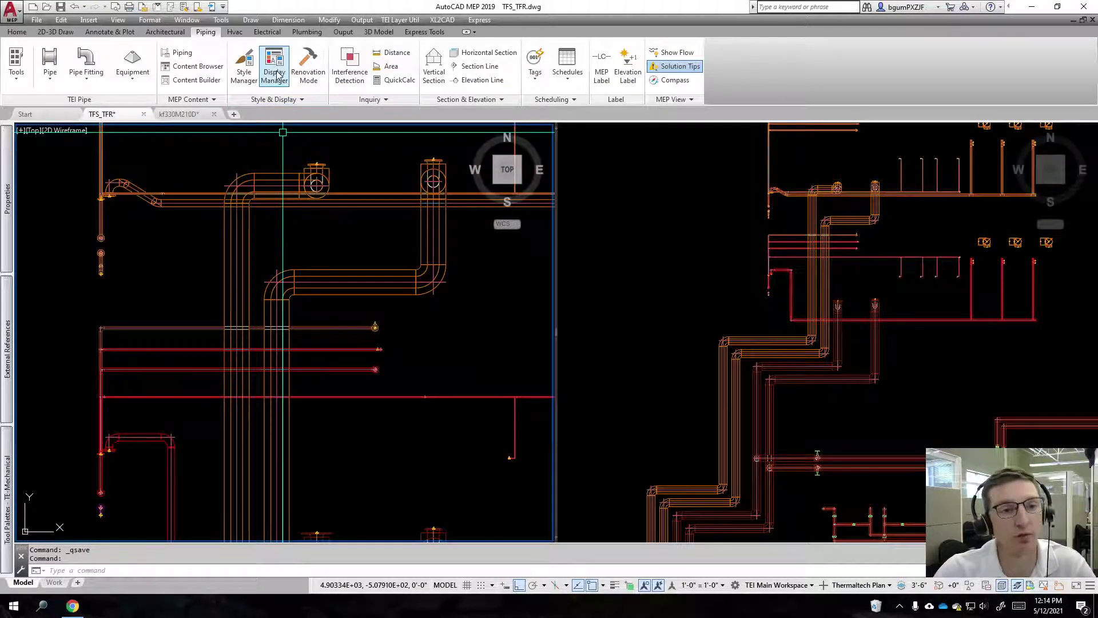